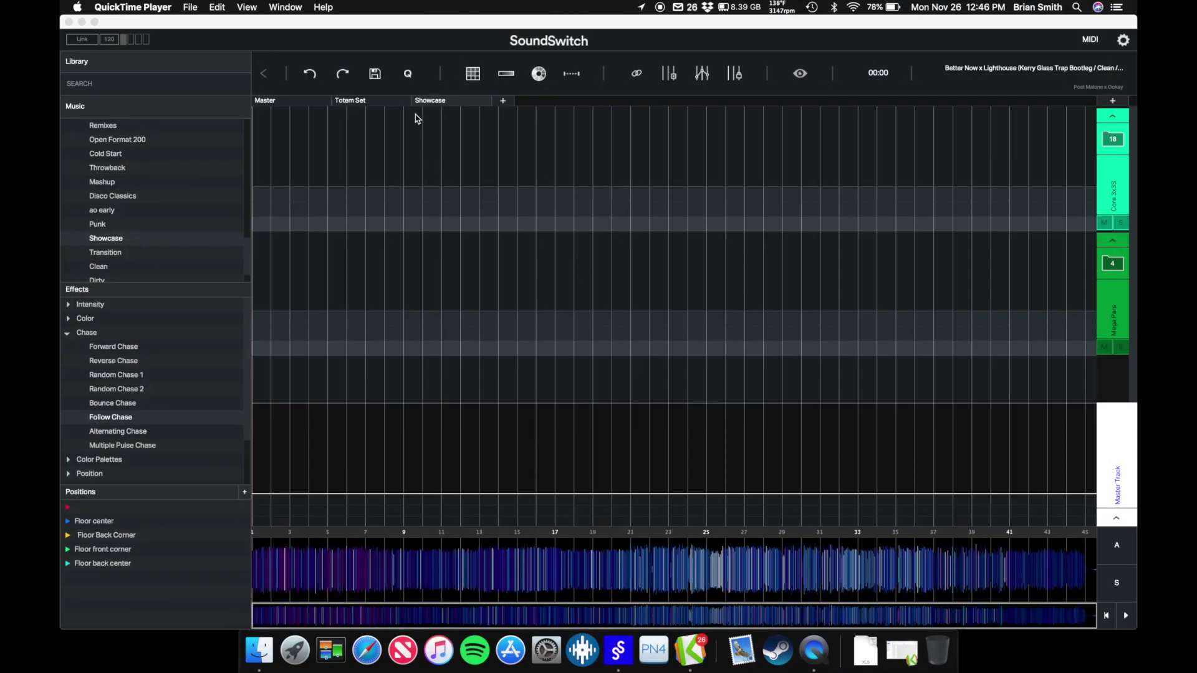
# Autoscript the track with Bridge Intensity 50%, Low BPM and High Energy Pulse enabled
pyautogui.click(384, 26)
pyautogui.click(416, 9)
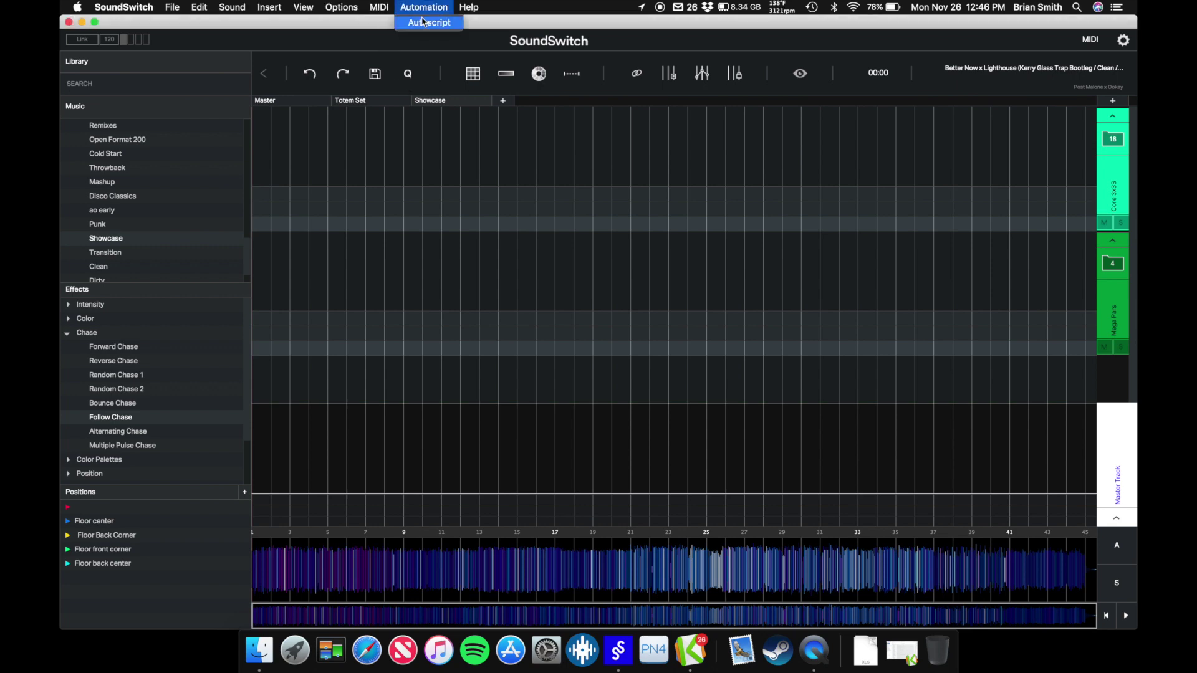
pyautogui.click(422, 22)
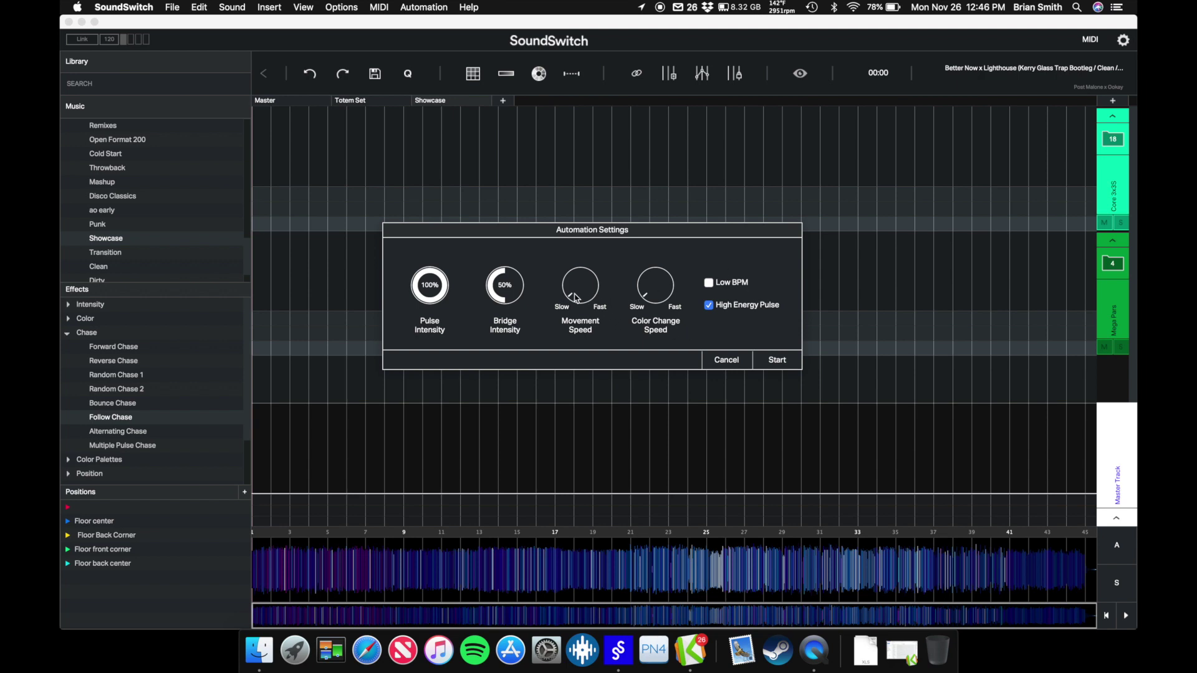
pyautogui.moveTo(574, 296); pyautogui.dragTo(615, 308)
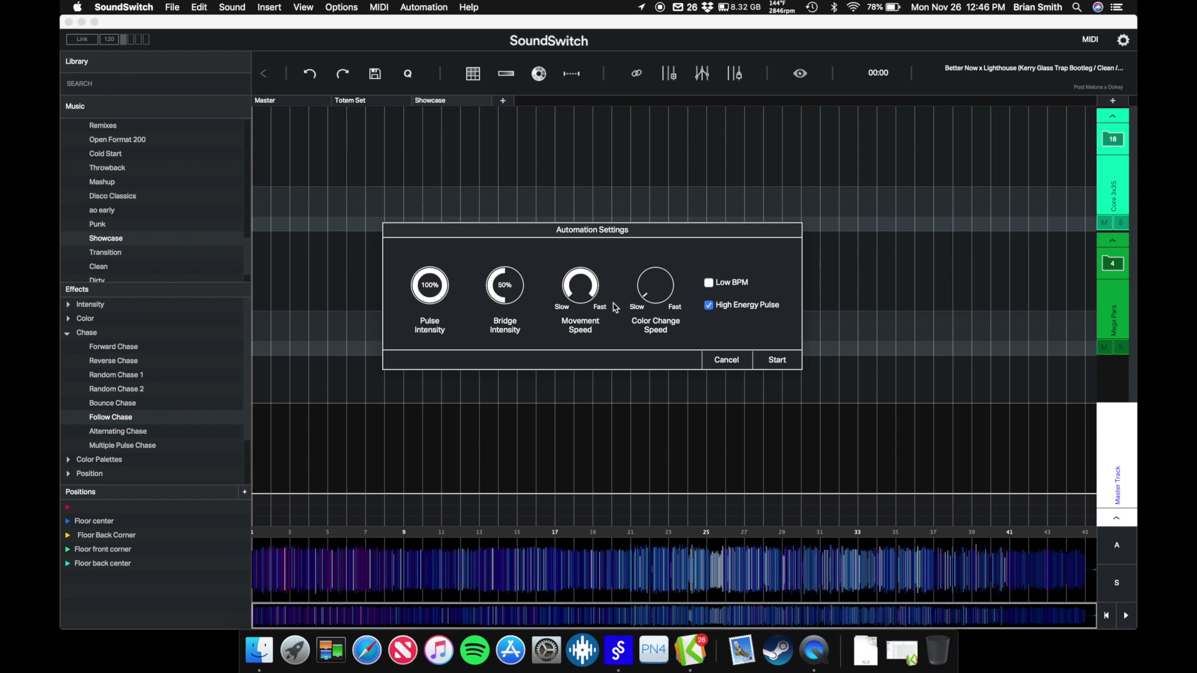
pyautogui.click(726, 286)
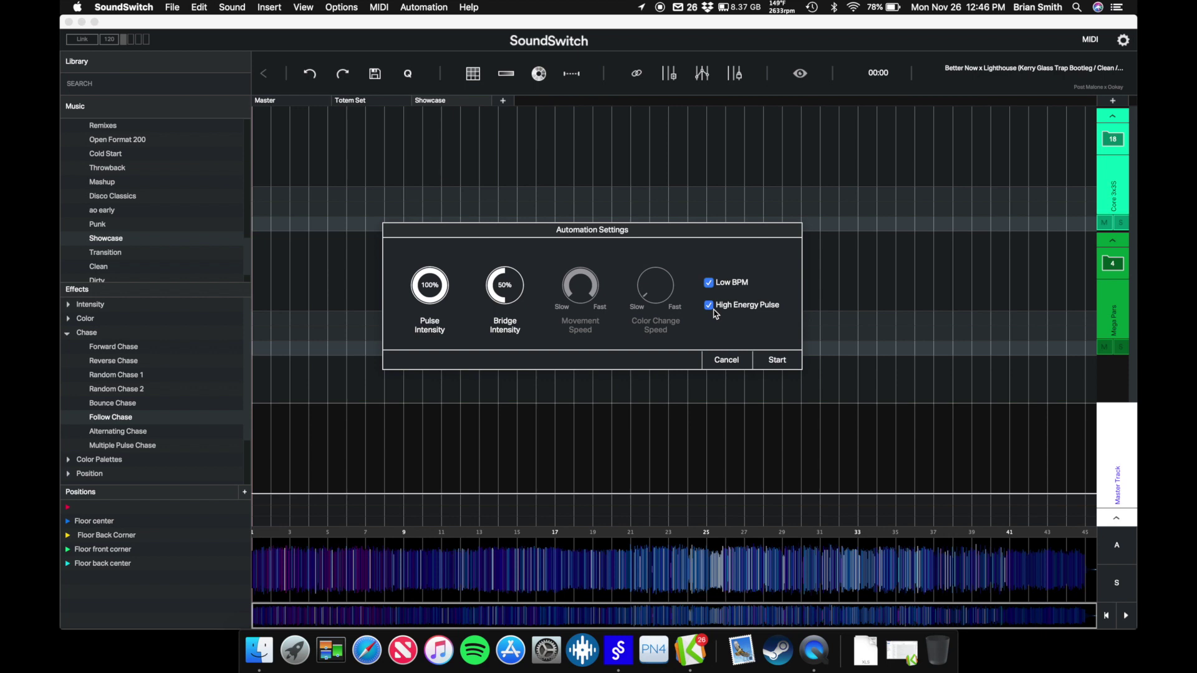
pyautogui.click(777, 360)
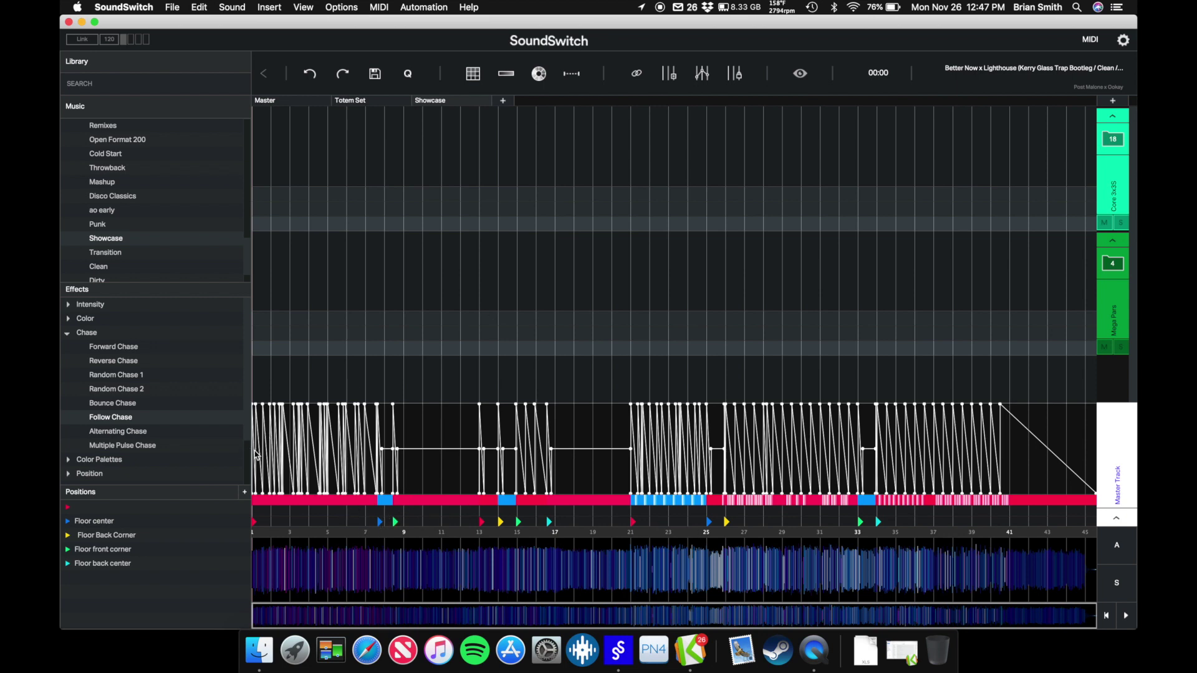
# Select the generated show and shift its start hue toward green so pink turns purple
pyautogui.moveTo(256, 452); pyautogui.dragTo(1079, 534)
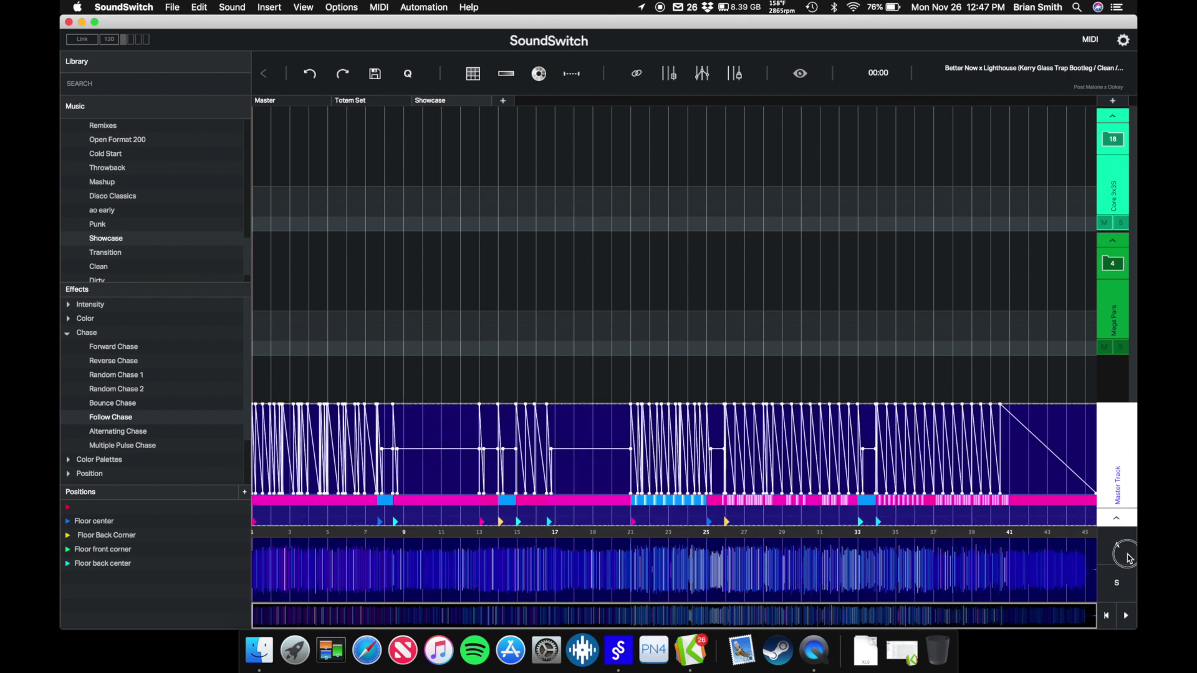
pyautogui.click(540, 74)
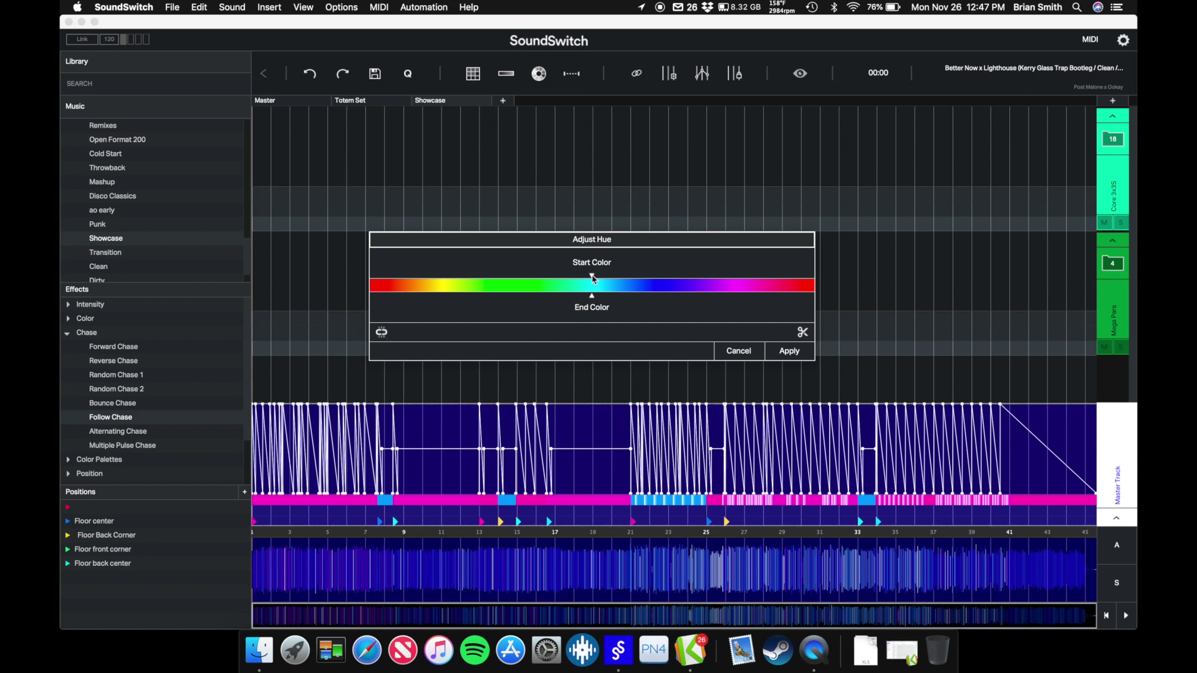
pyautogui.moveTo(592, 276)
pyautogui.mouseDown()
pyautogui.moveTo(457, 265)
pyautogui.moveTo(492, 276)
pyautogui.mouseUp()
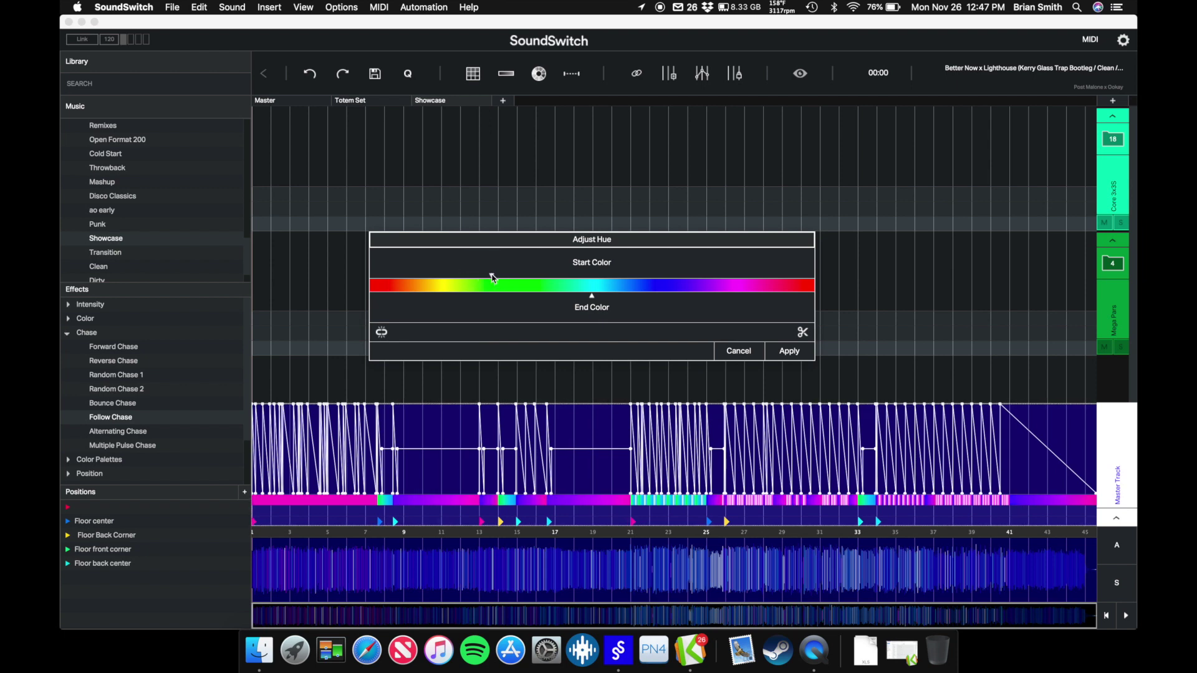
pyautogui.click(787, 355)
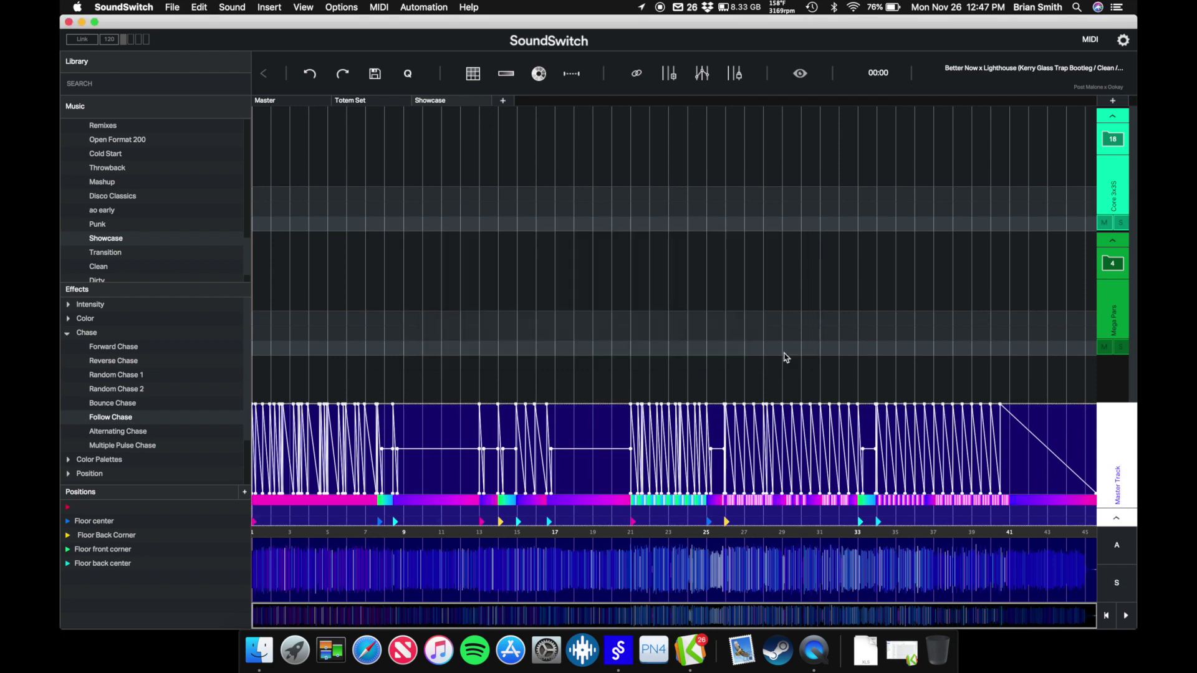
# Deselect, play the recoloured show and zoom in on the timeline to preview it
pyautogui.click(609, 430)
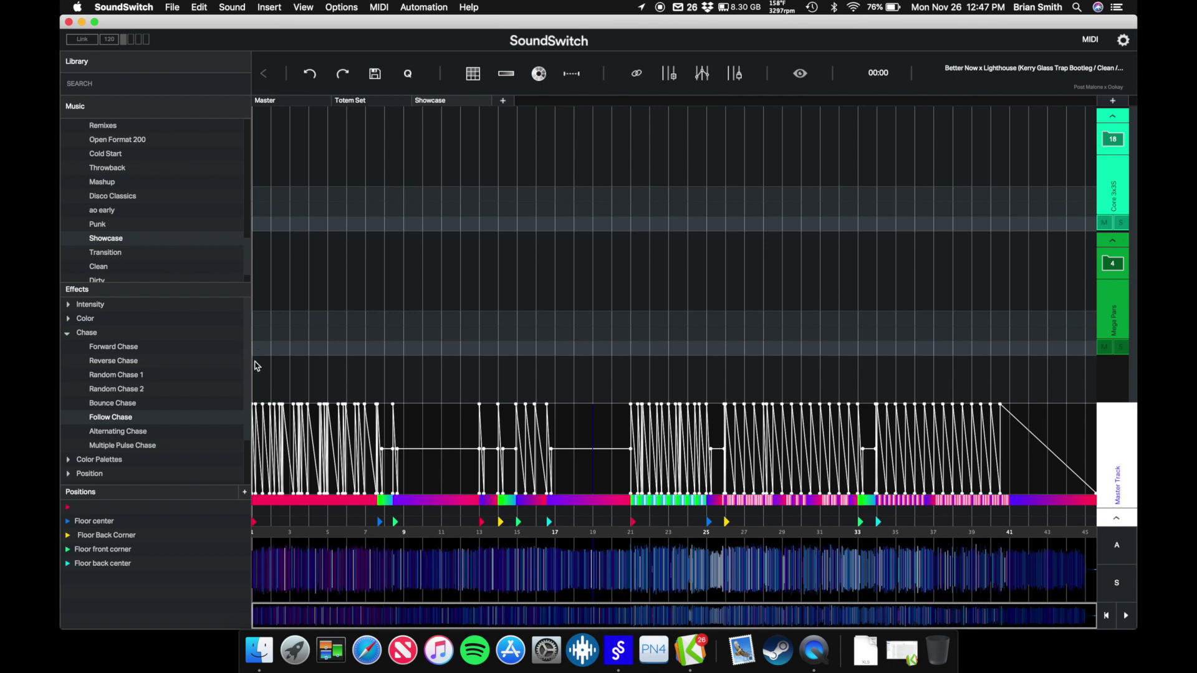
pyautogui.press('space')
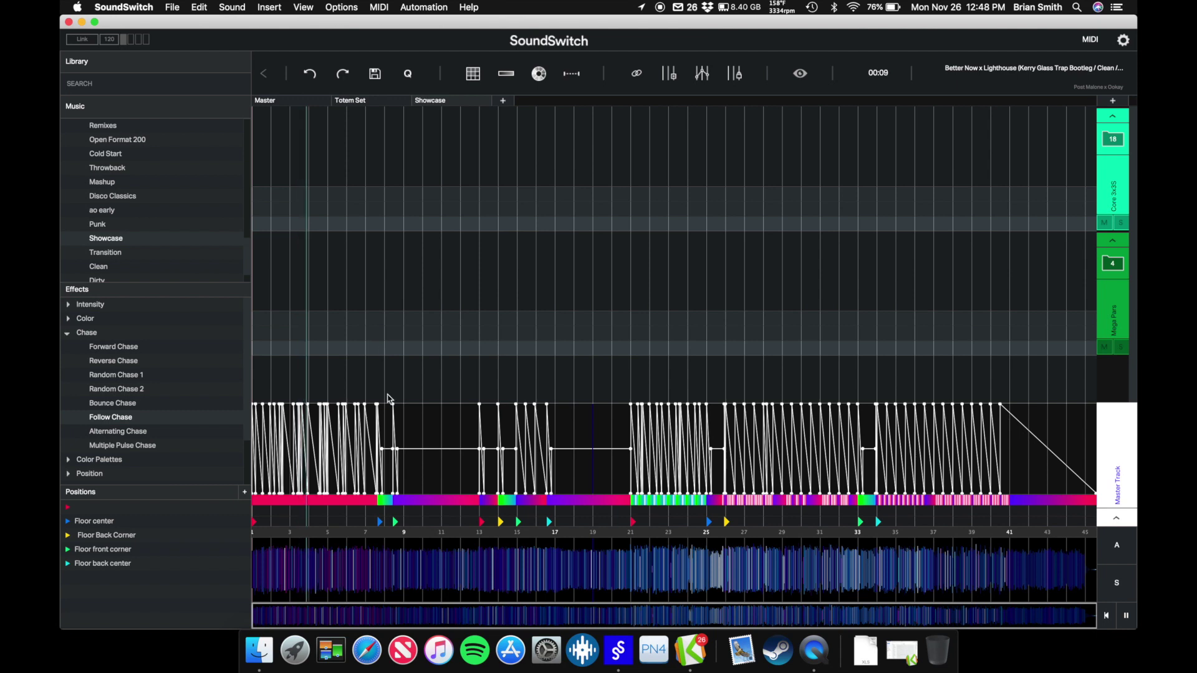
pyautogui.press('super+equal')
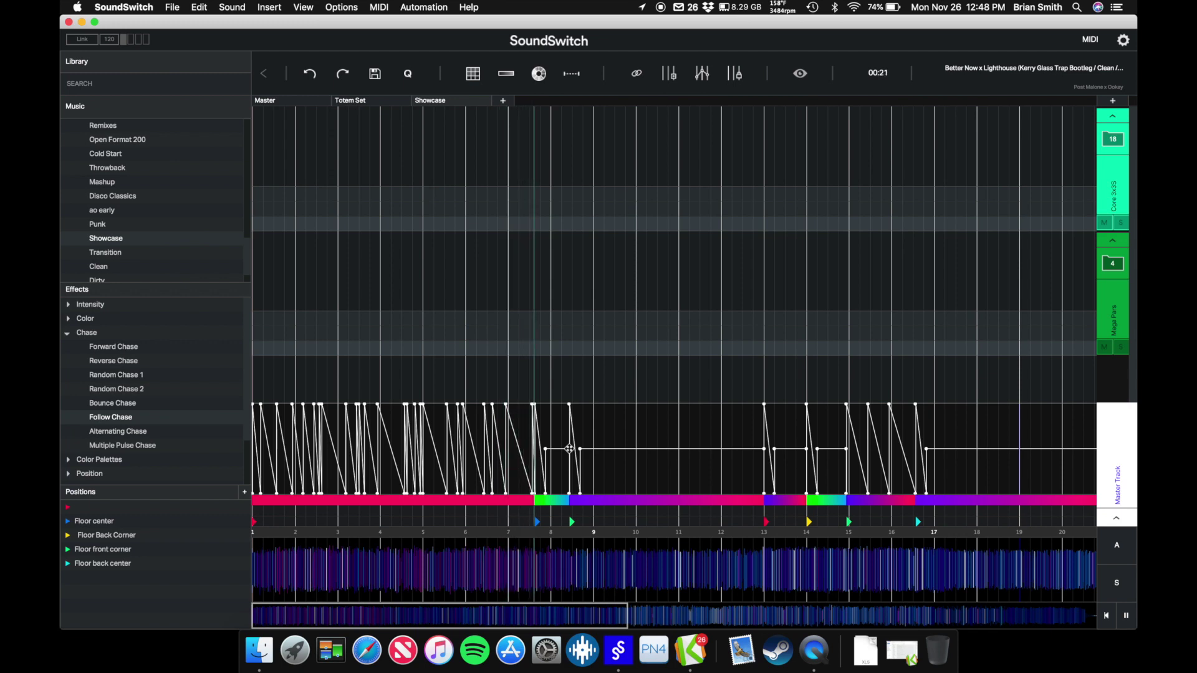
pyautogui.click(569, 449)
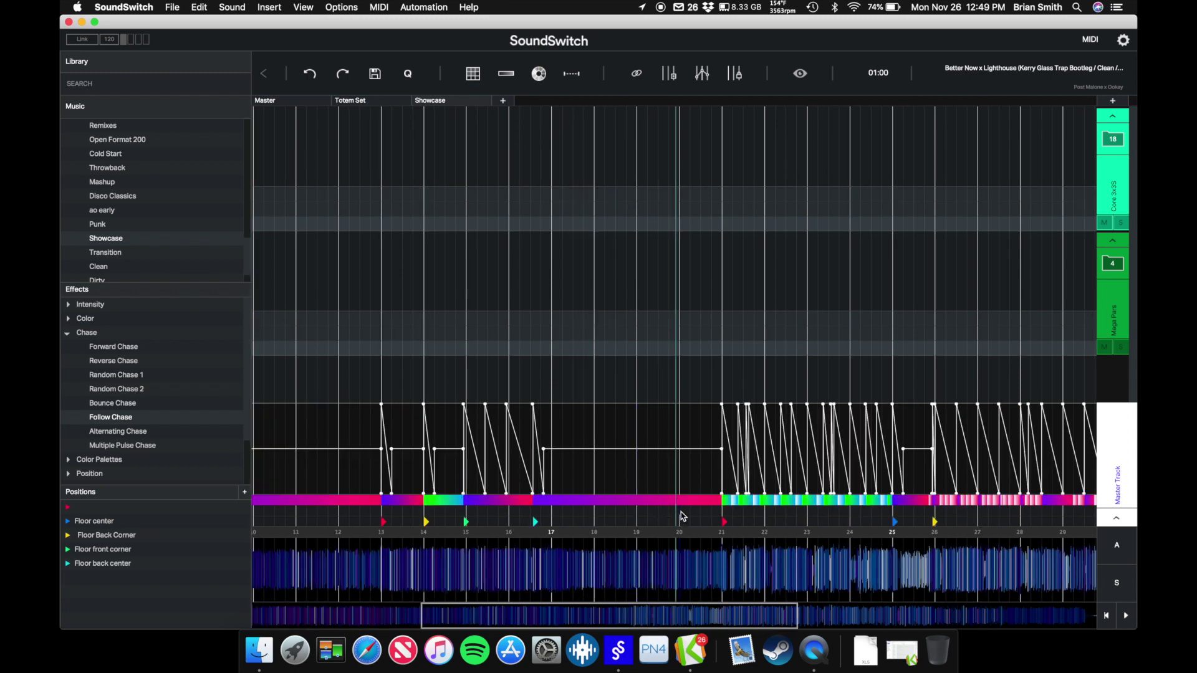
pyautogui.click(682, 516)
# Add a strobe over bars 20–21 ramping from 80% to 100%, then stop playback
pyautogui.moveTo(681, 516)
pyautogui.mouseDown()
pyautogui.moveTo(721, 514)
pyautogui.moveTo(706, 515)
pyautogui.mouseUp()
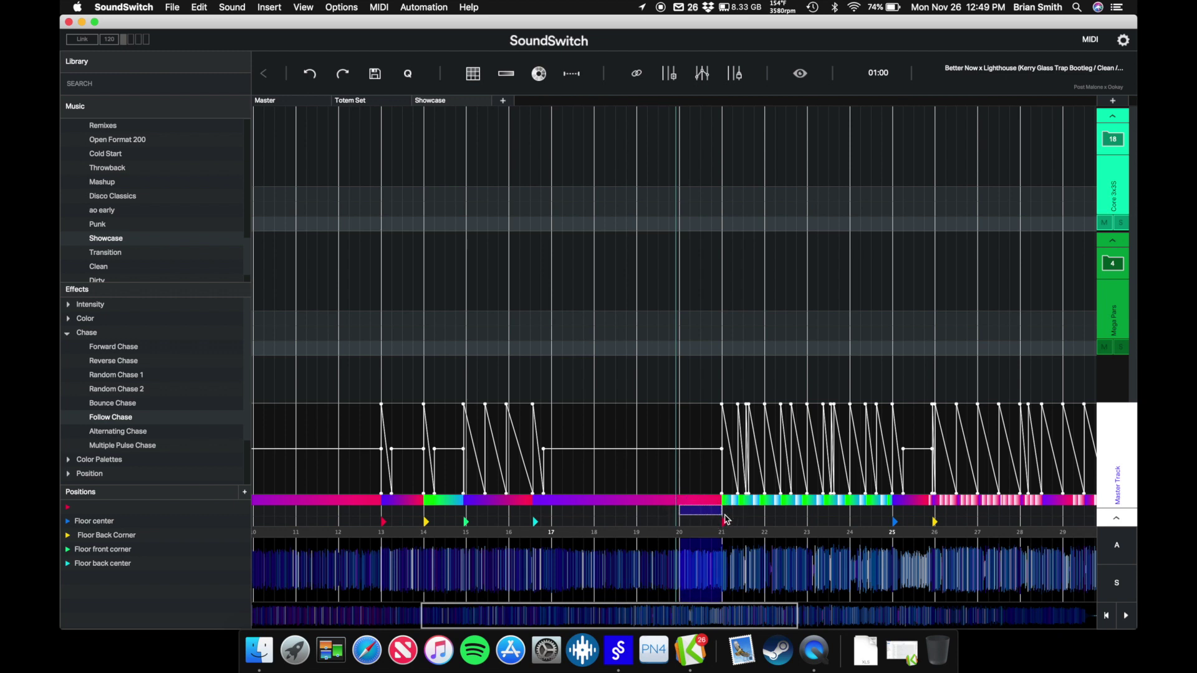
pyautogui.rightClick(703, 512)
pyautogui.click(725, 519)
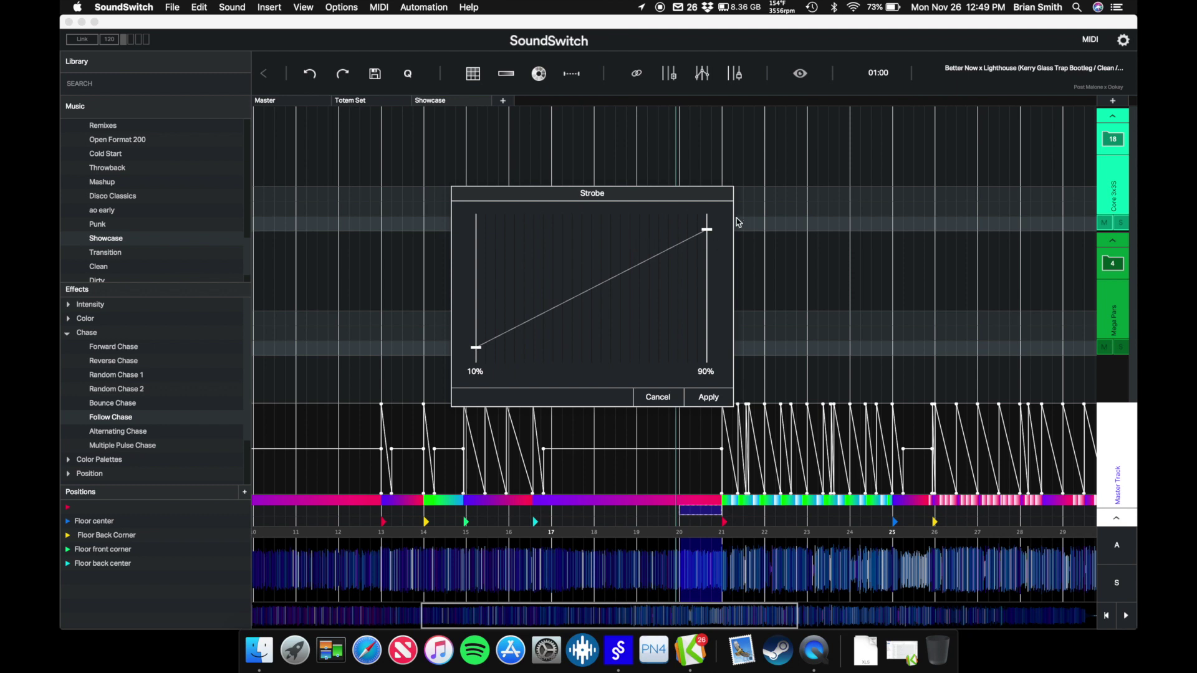
pyautogui.click(707, 224)
pyautogui.moveTo(709, 221); pyautogui.dragTo(709, 198)
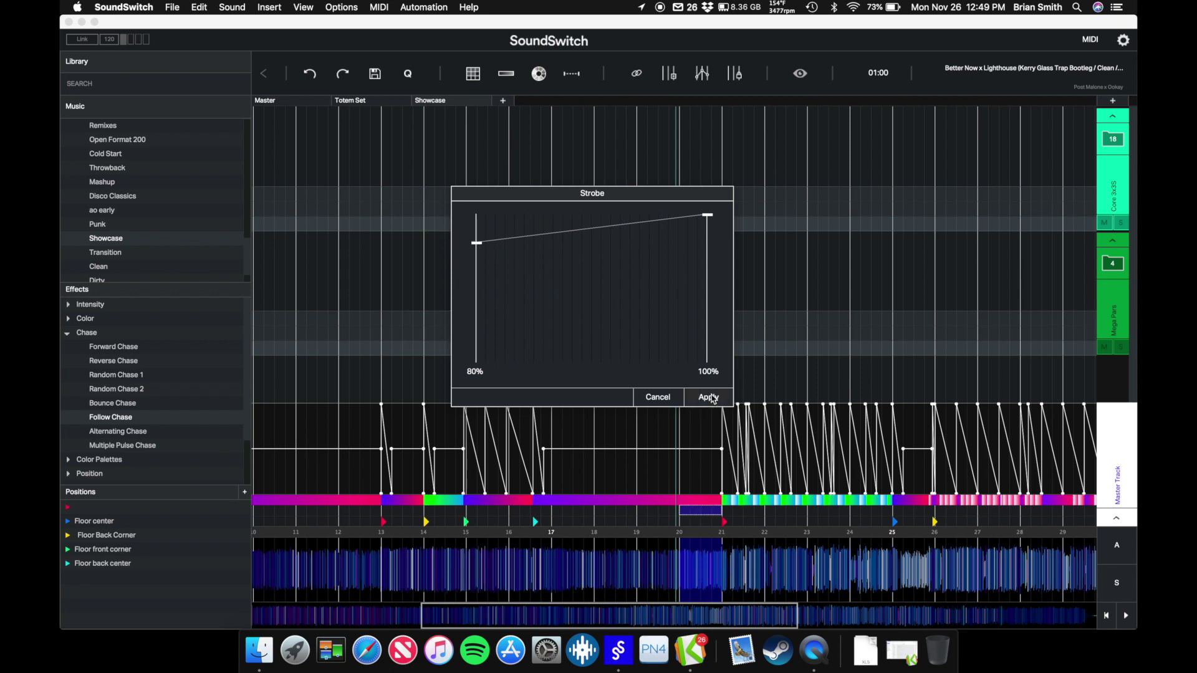
pyautogui.click(710, 397)
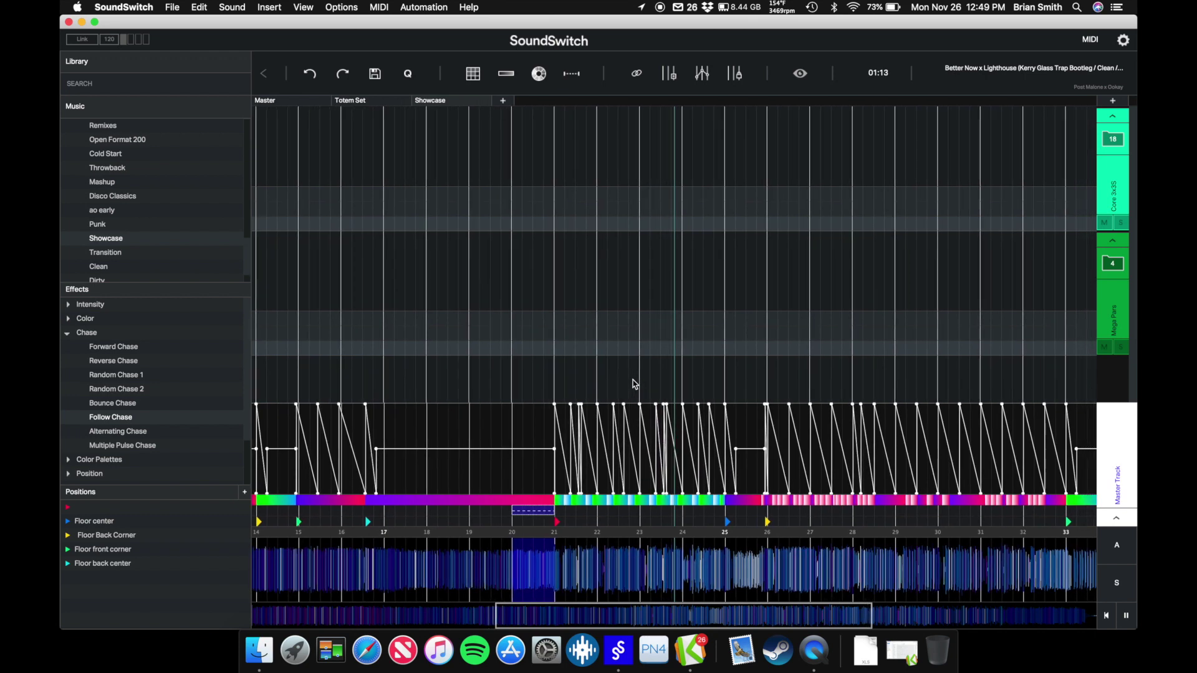
pyautogui.press('space')
# Place Random Chase 1 on the group at bar 22 with 1/16 beat length, then expand Mega Pars
pyautogui.click(600, 141)
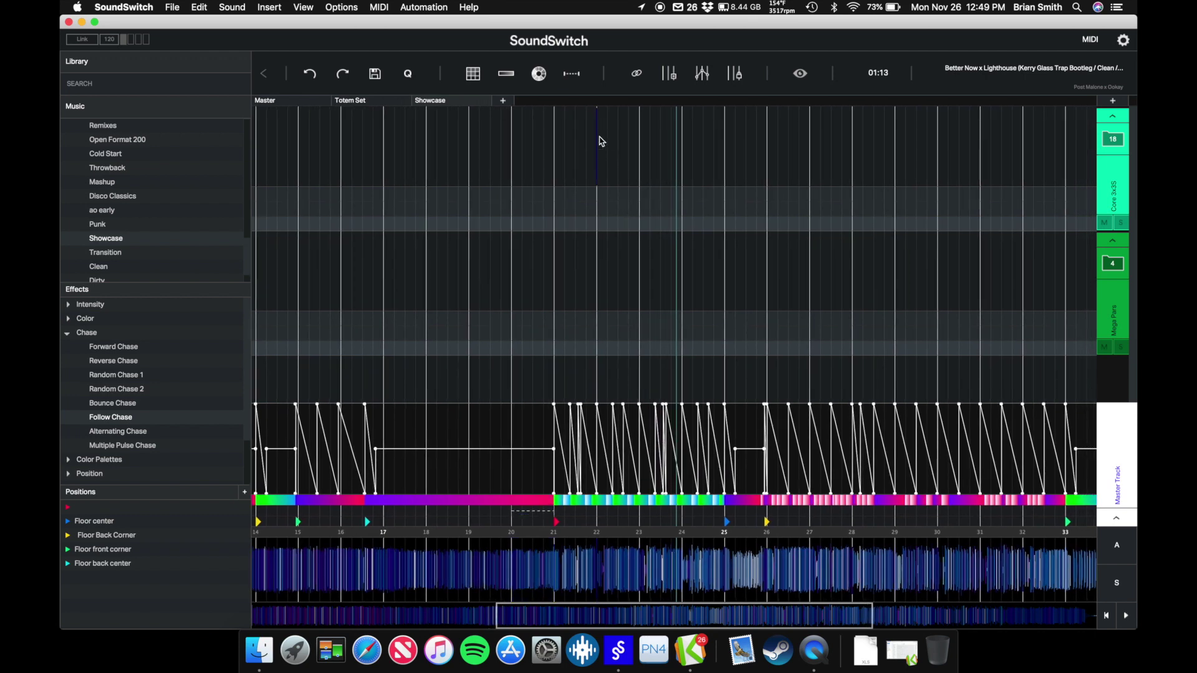
pyautogui.moveTo(600, 141); pyautogui.dragTo(638, 352)
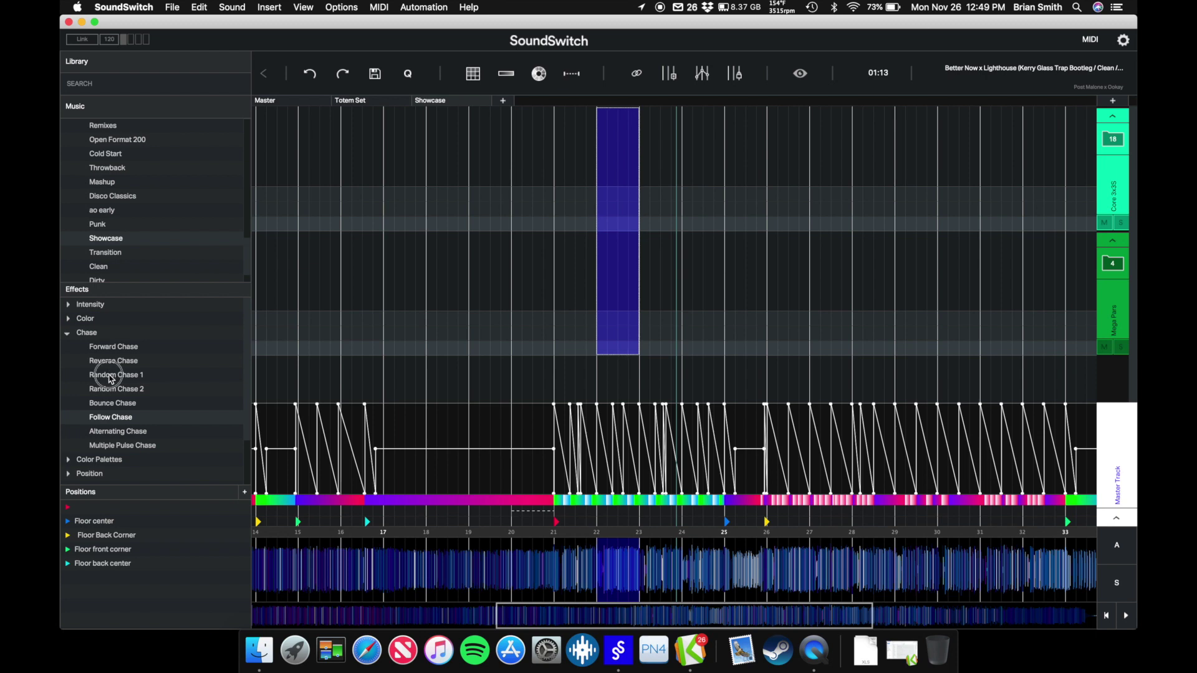
pyautogui.moveTo(113, 377); pyautogui.dragTo(622, 244)
pyautogui.click(612, 312)
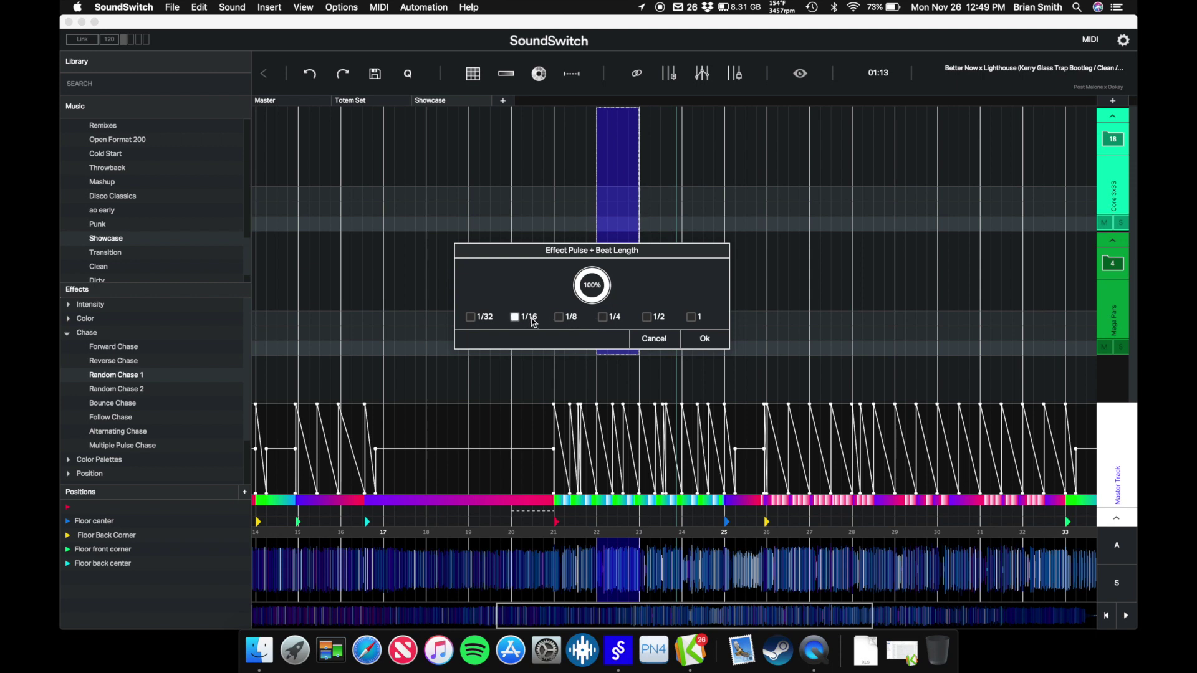
pyautogui.click(705, 340)
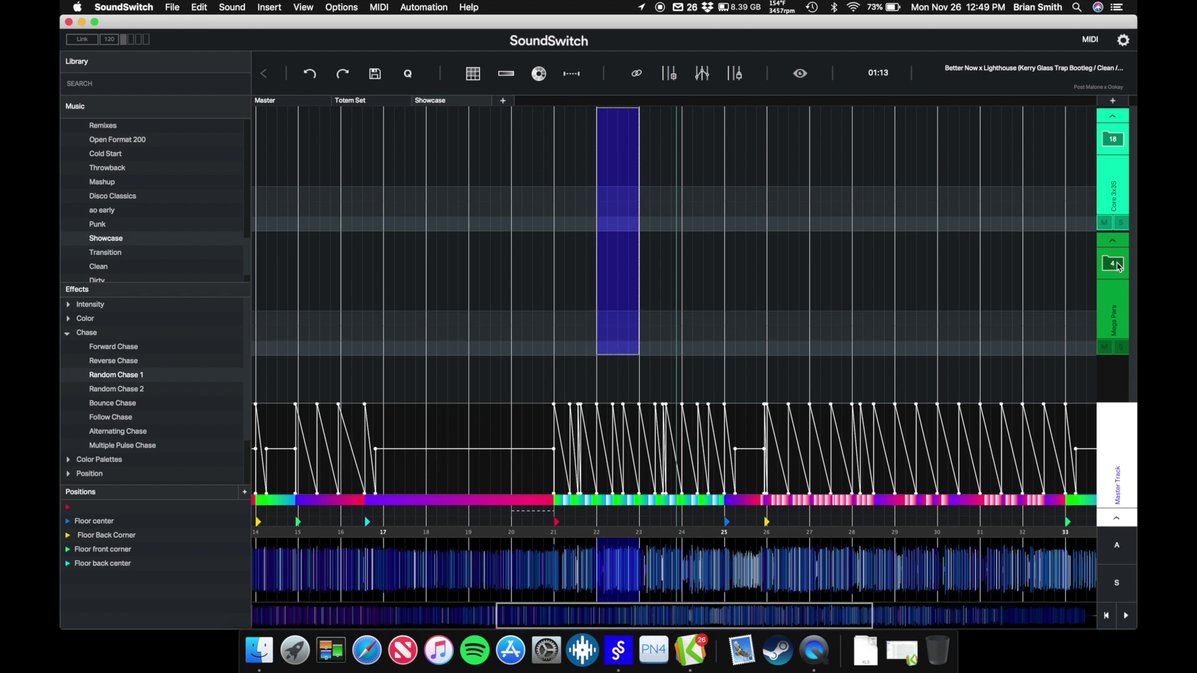
pyautogui.click(1114, 264)
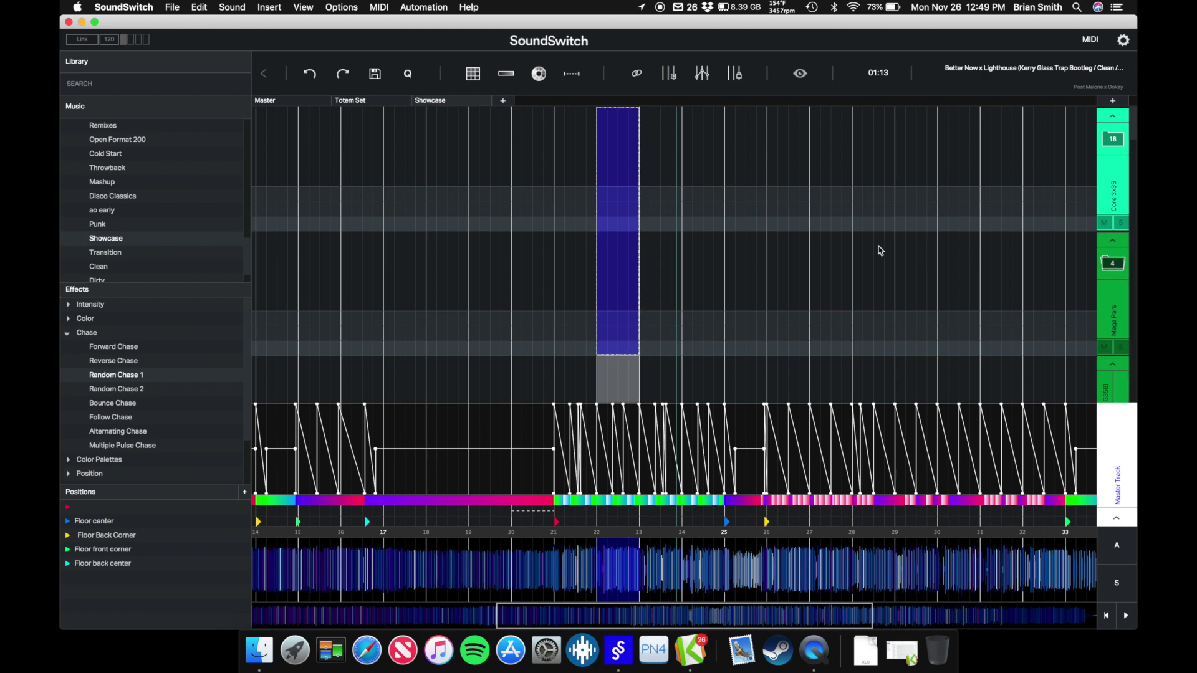
# Collapse the extra track group below Mega Pars
pyautogui.scroll(-5, 879, 250)
pyautogui.hscroll(2, 879, 250)
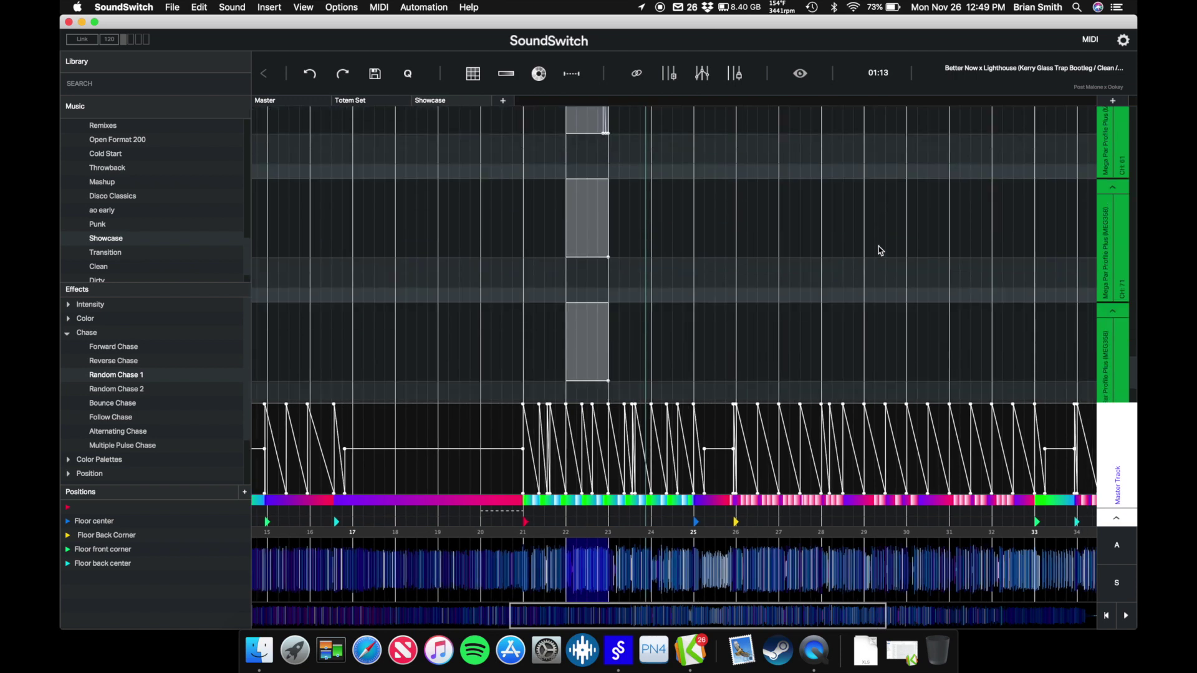
pyautogui.scroll(3, 879, 250)
pyautogui.hscroll(-2, 879, 250)
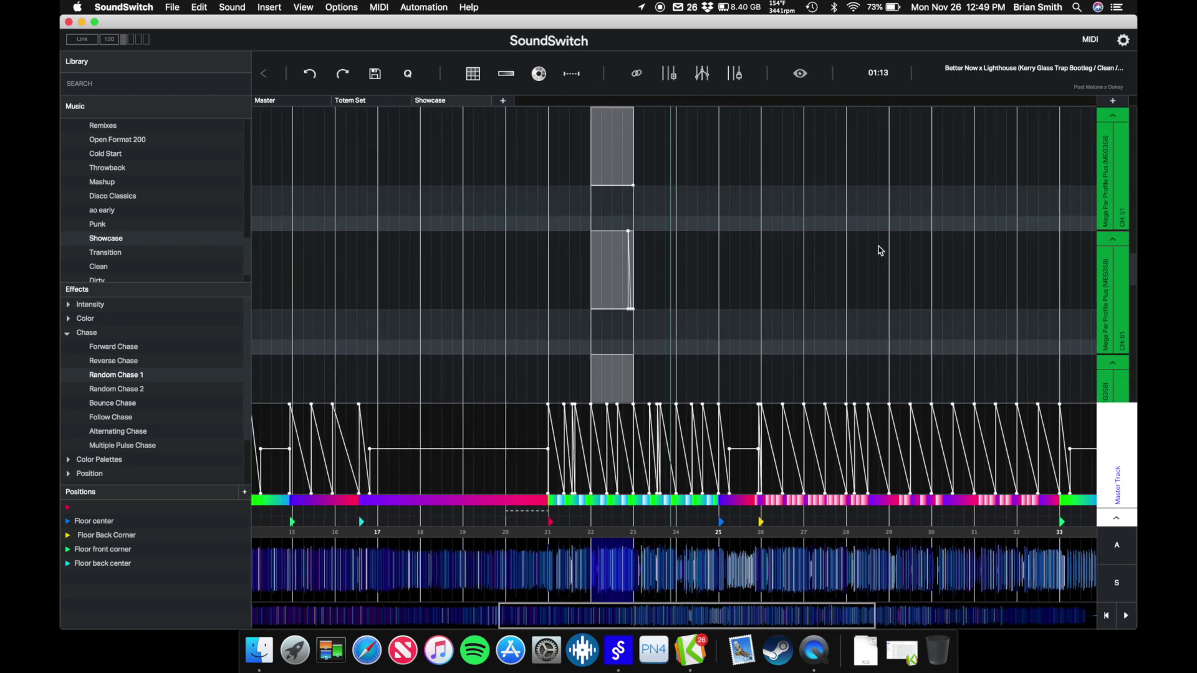
pyautogui.scroll(3, 879, 250)
pyautogui.hscroll(-1, 879, 250)
pyautogui.hscroll(5, 878, 250)
pyautogui.hscroll(-4, 879, 250)
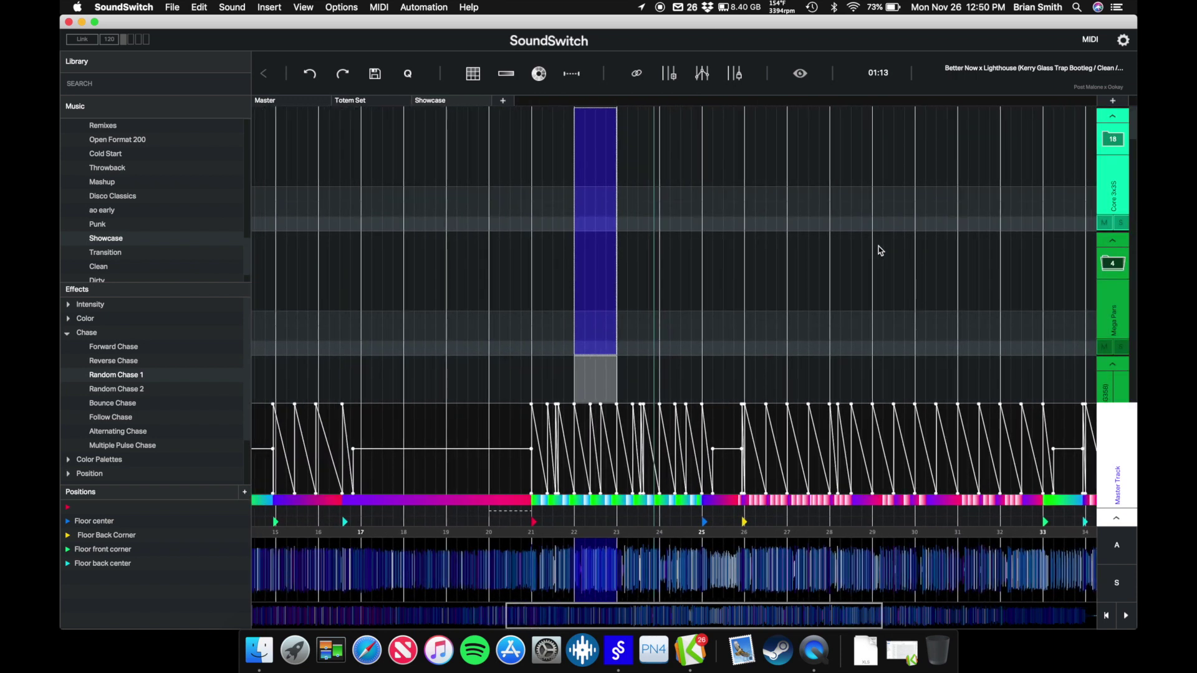
pyautogui.click(1114, 238)
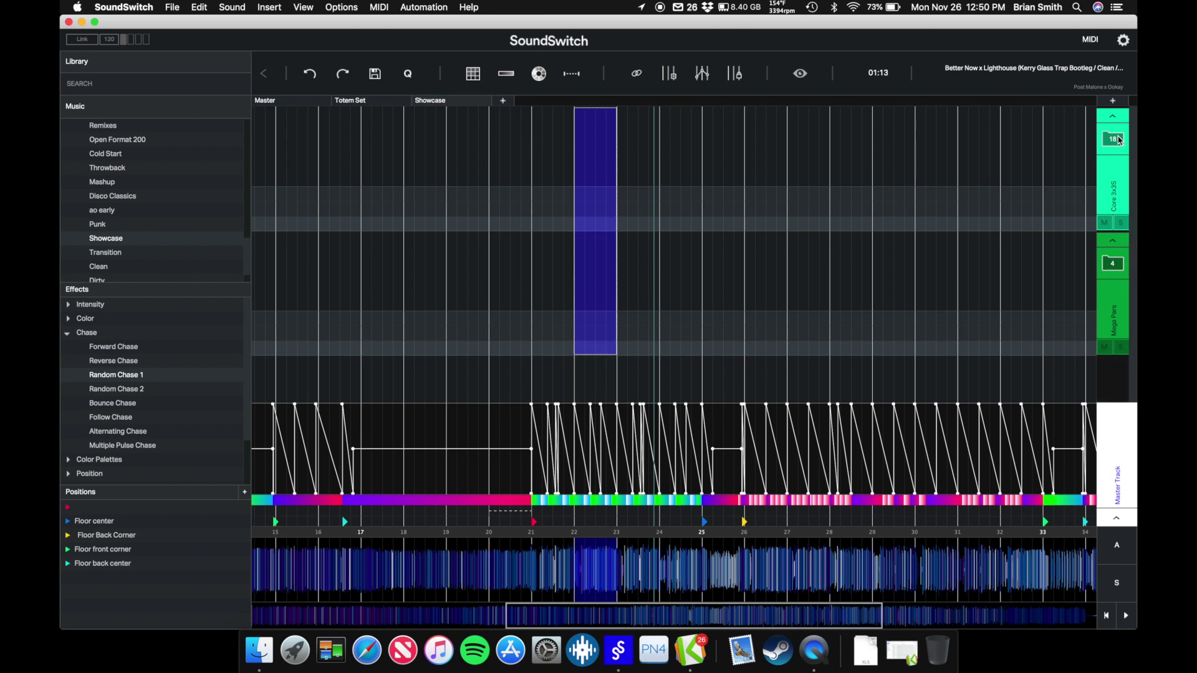
# Expand the Core 3x3S group to inspect its fixtures, then collapse it again
pyautogui.click(1118, 140)
pyautogui.scroll(-5, 974, 289)
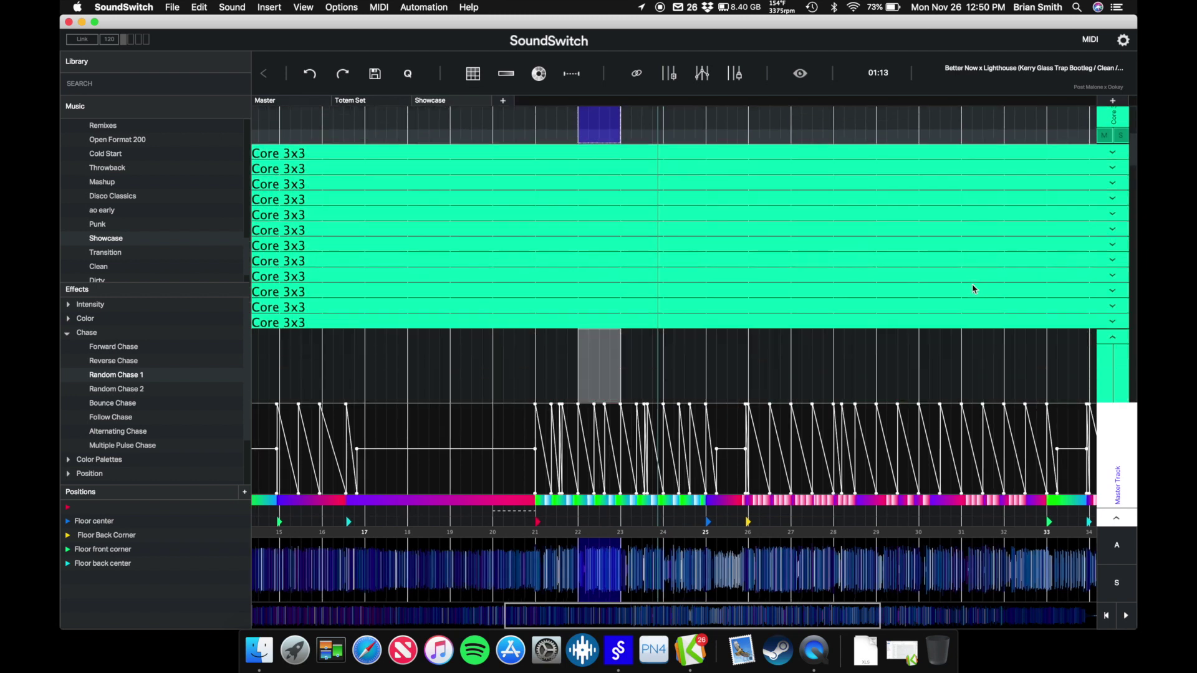
pyautogui.scroll(-5, 974, 289)
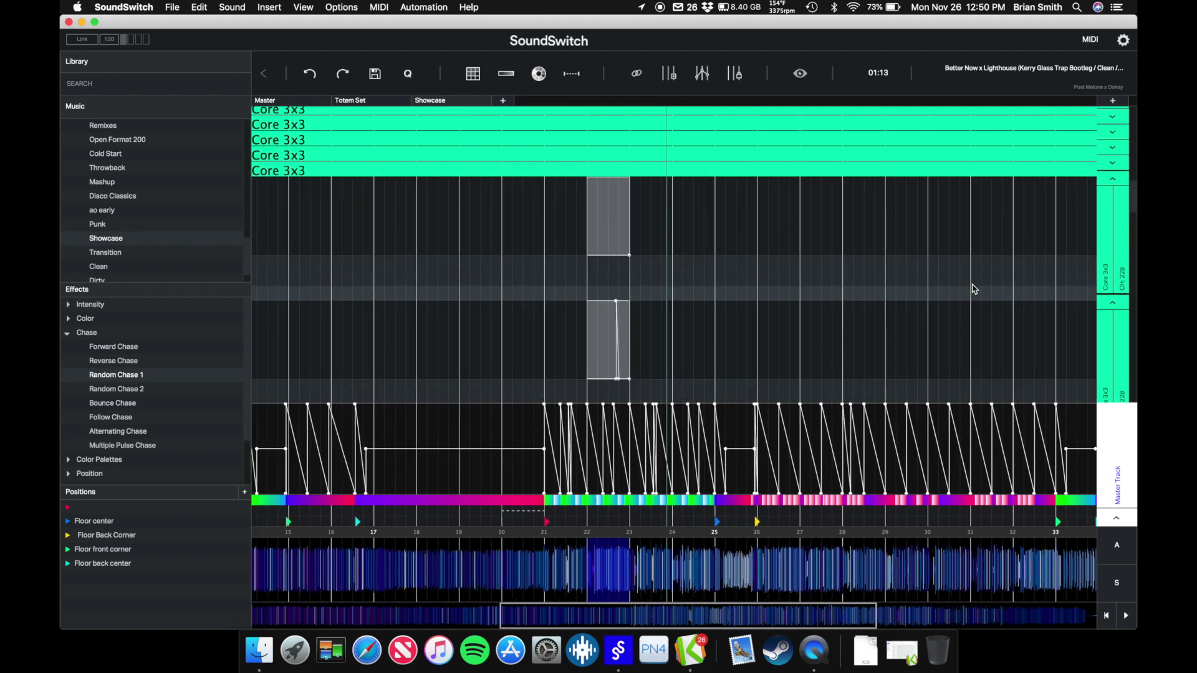
pyautogui.scroll(2, 974, 288)
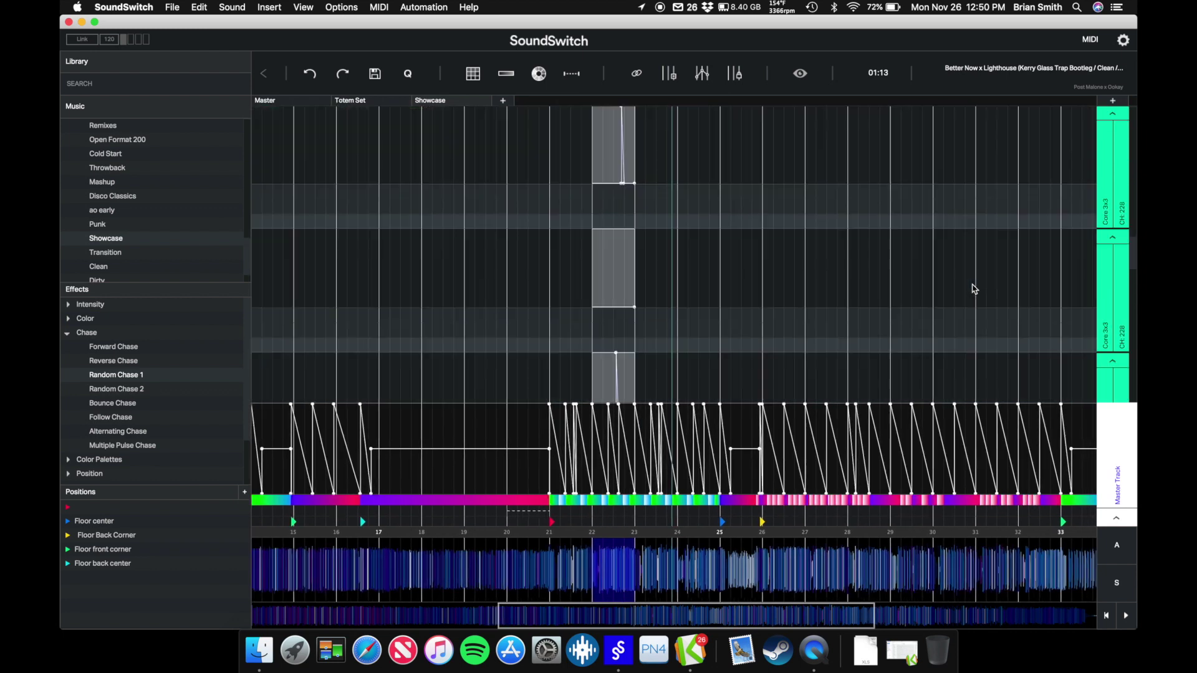
pyautogui.hscroll(-3, 974, 289)
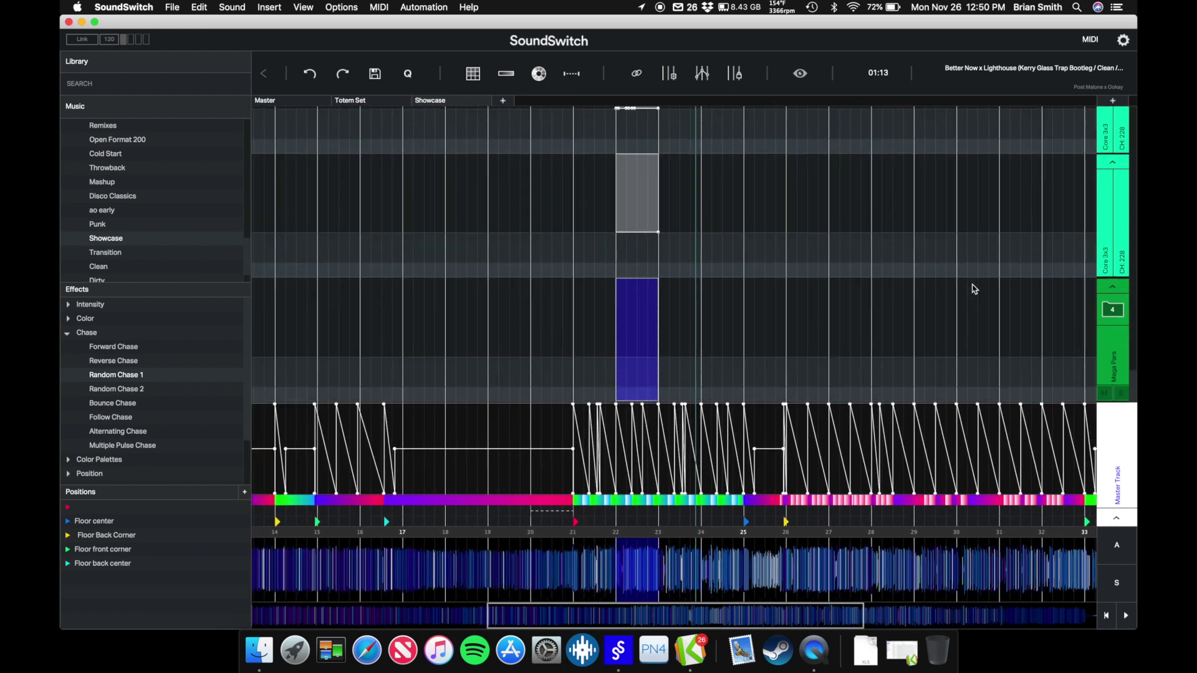
pyautogui.scroll(5, 974, 288)
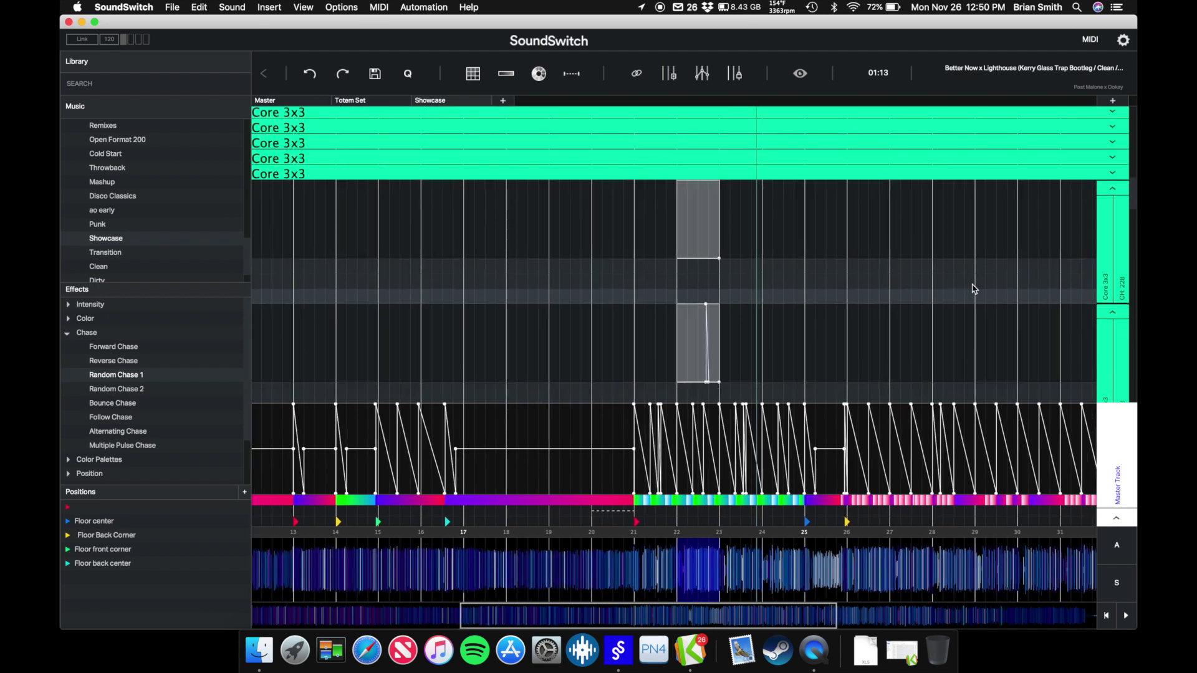
pyautogui.hscroll(2, 974, 289)
pyautogui.click(1119, 140)
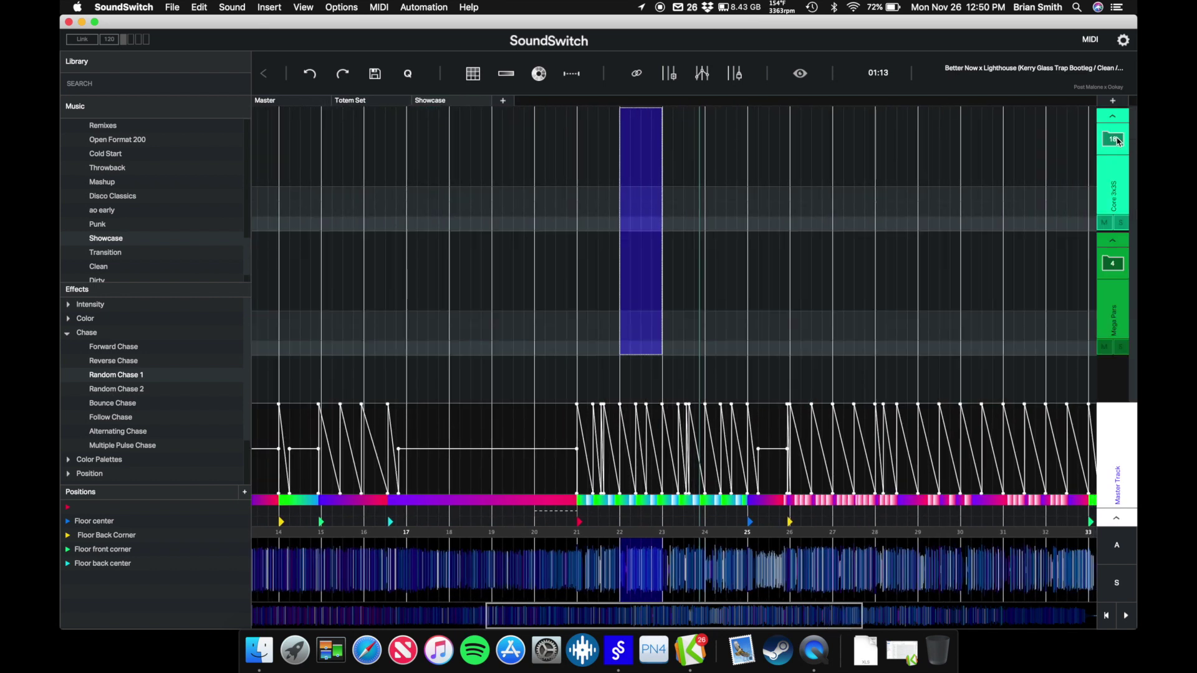
# Drop Random Chase 2 on beats 24–25 for the whole group with 1/16 beat length
pyautogui.click(703, 139)
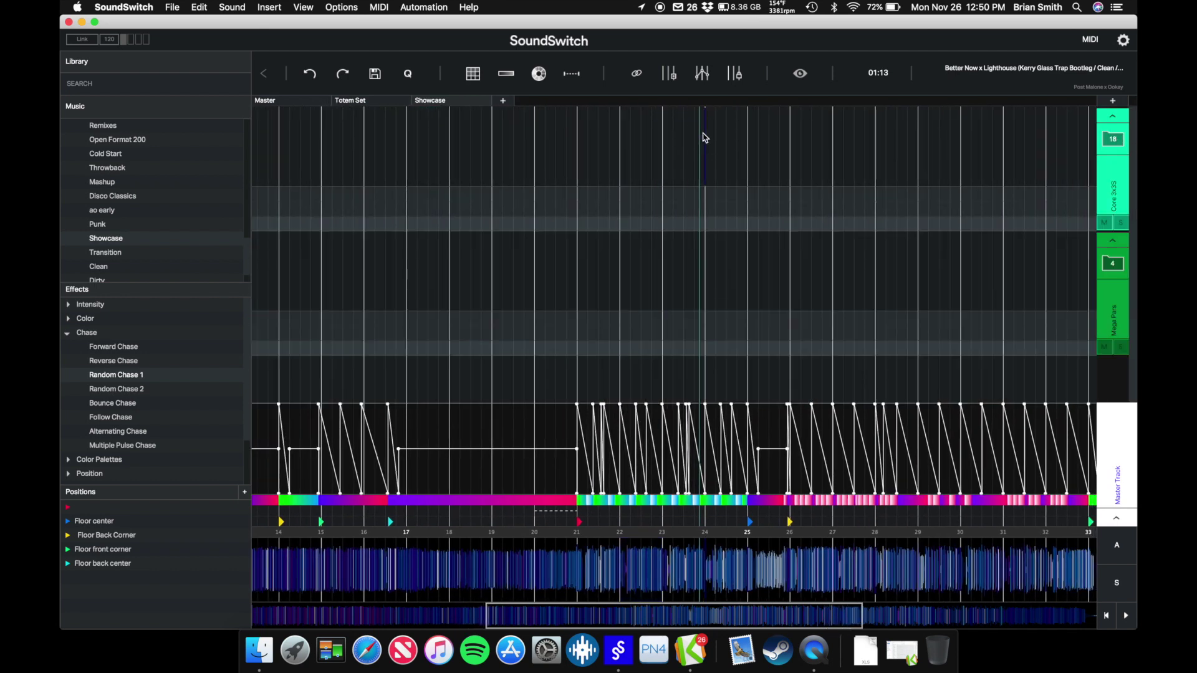
pyautogui.moveTo(707, 134)
pyautogui.mouseDown()
pyautogui.moveTo(705, 241)
pyautogui.moveTo(745, 356)
pyautogui.mouseUp()
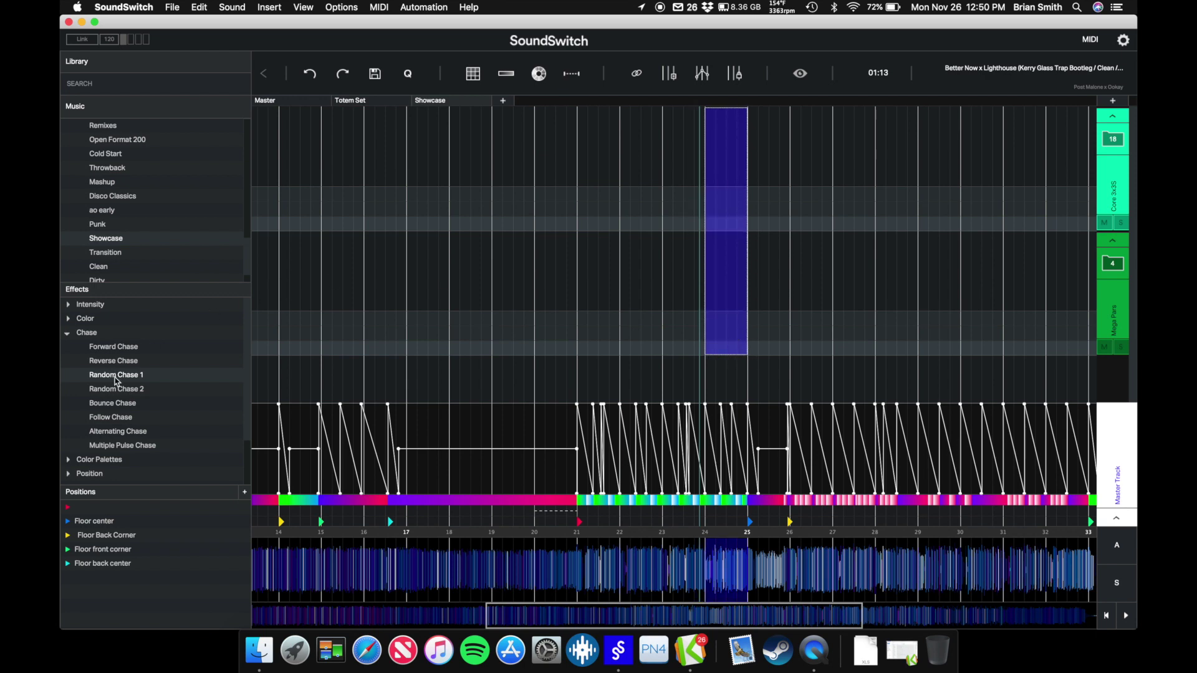
pyautogui.moveTo(117, 389); pyautogui.dragTo(725, 277)
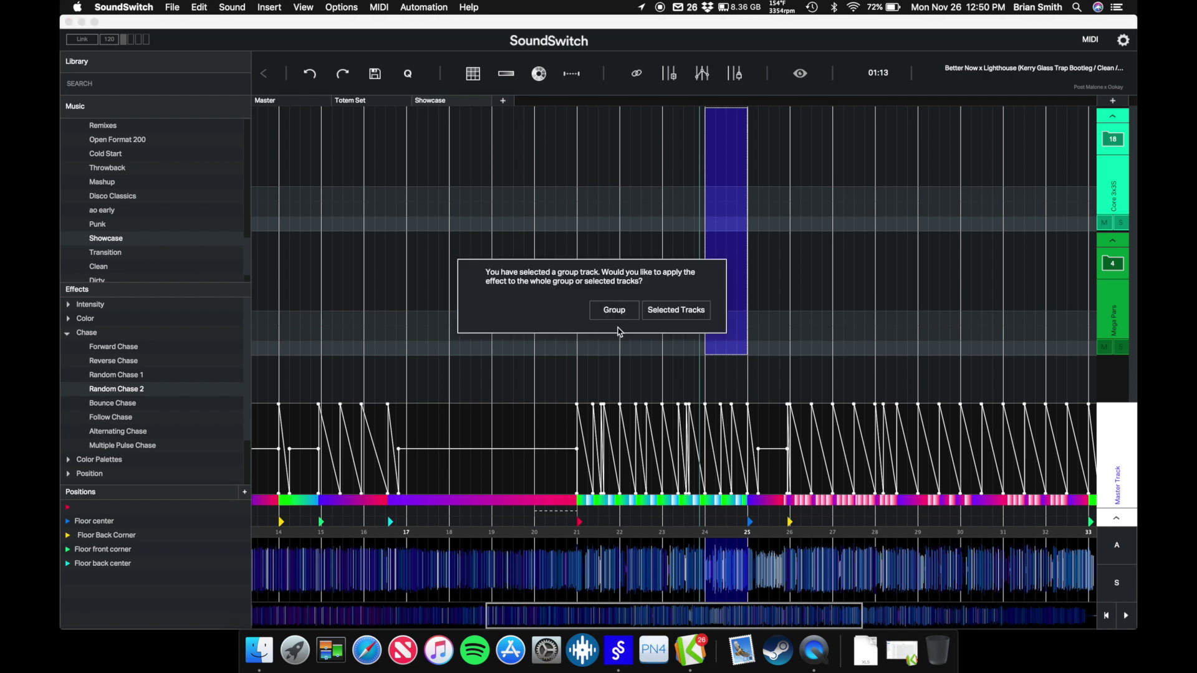
pyautogui.click(616, 314)
pyautogui.click(515, 317)
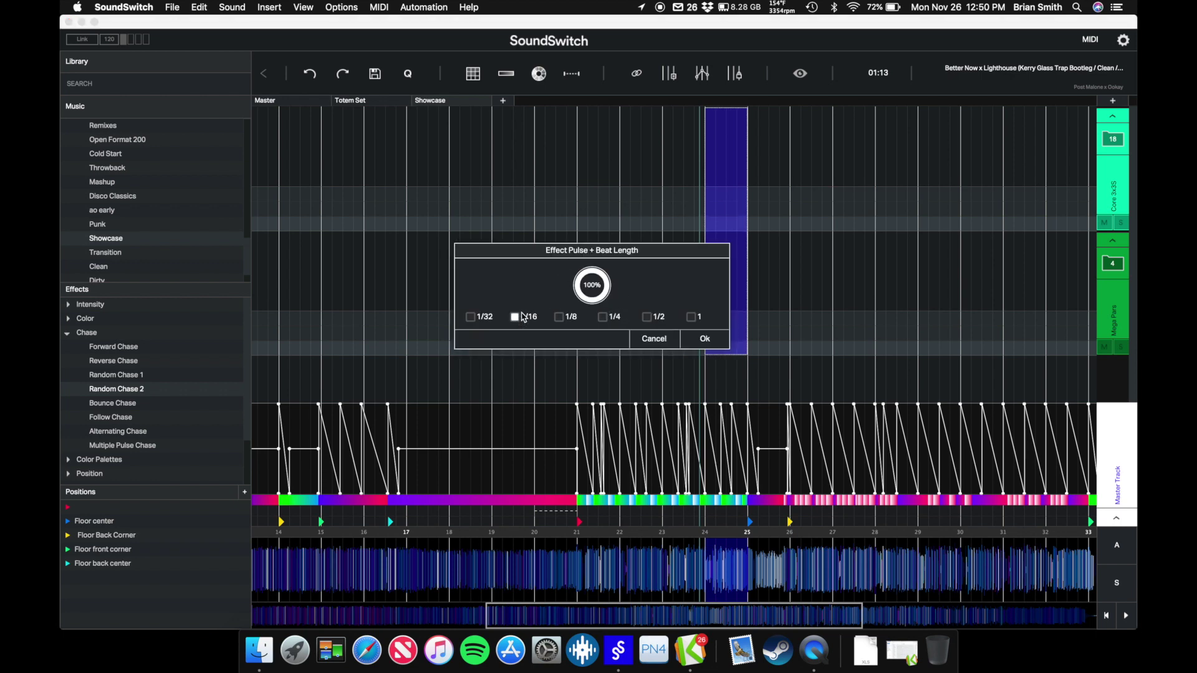
pyautogui.click(711, 338)
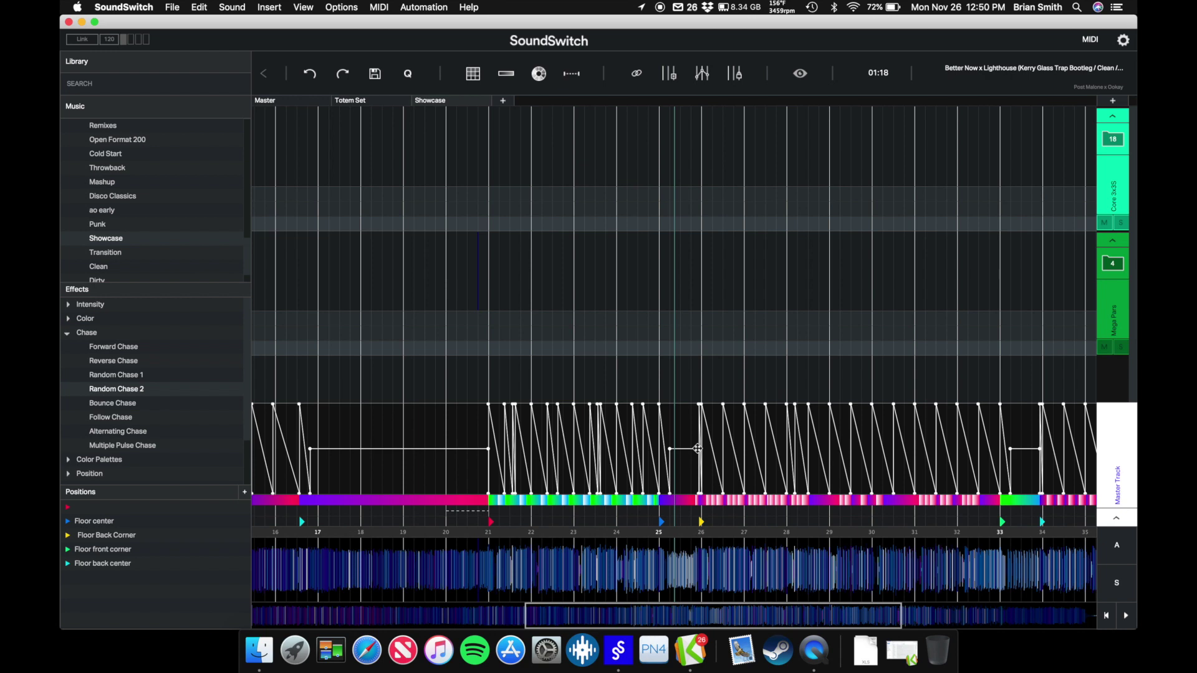
# Delete a master curve point, play and stop the preview, then select beats 27–28
pyautogui.doubleClick(698, 449)
pyautogui.press('space')
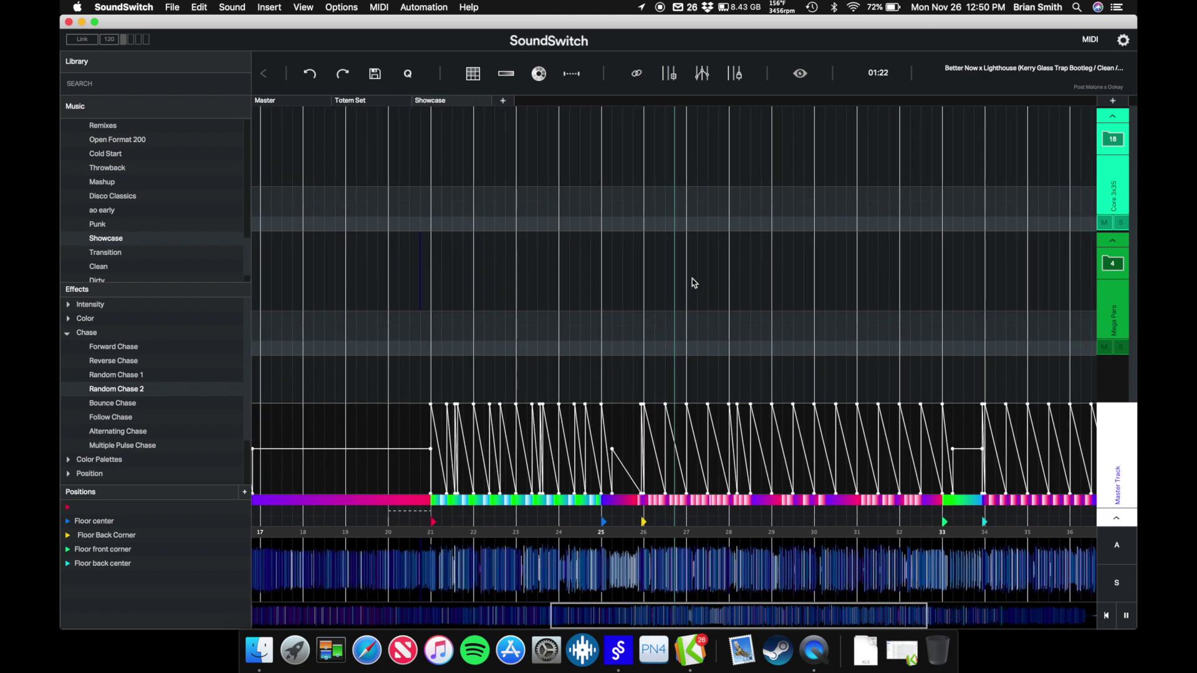
pyautogui.press('space')
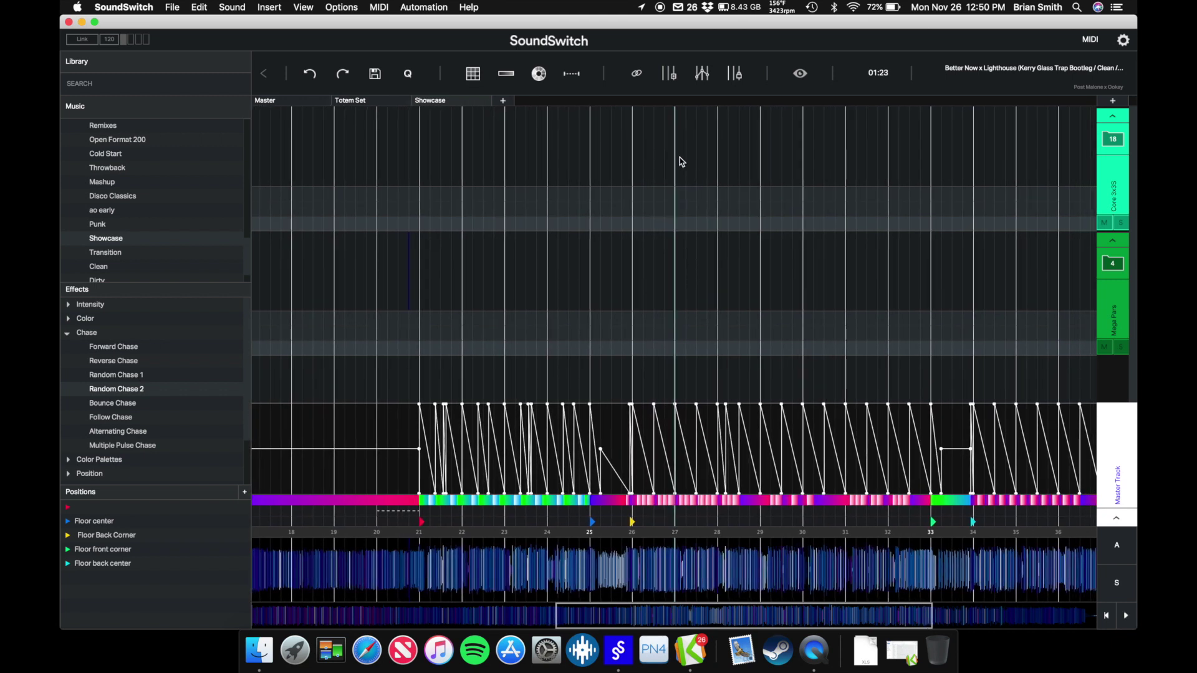
pyautogui.moveTo(679, 159); pyautogui.dragTo(718, 226)
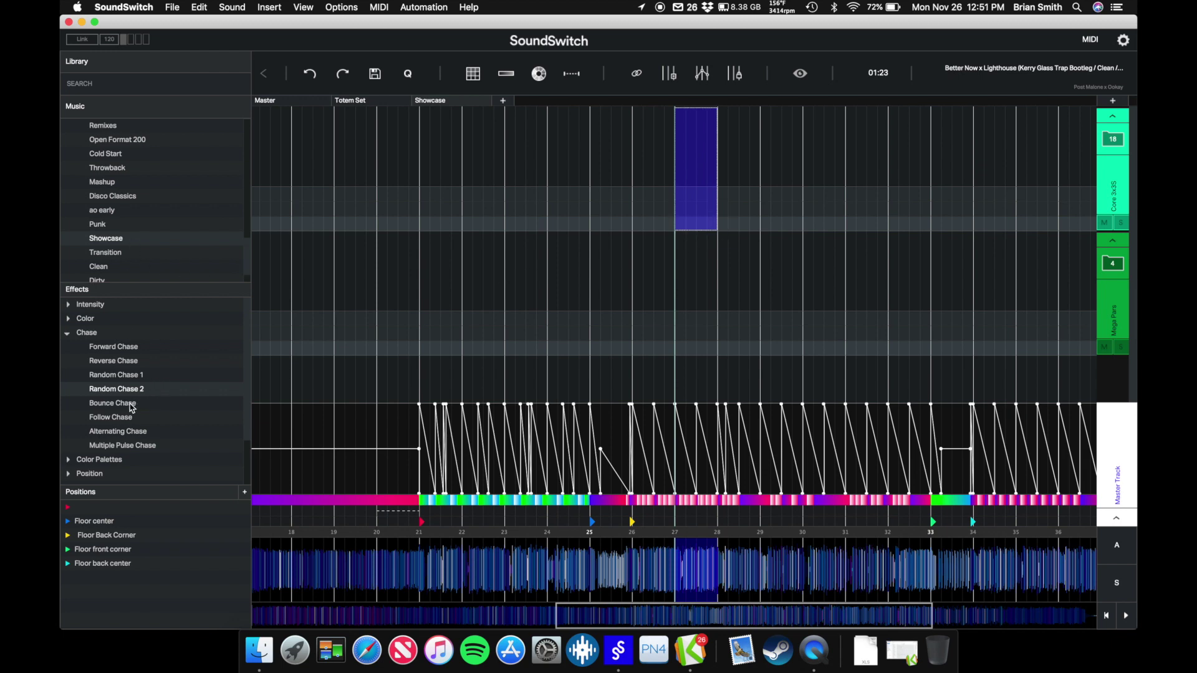
# Drop an Alternating Chase onto a beat-27 selection for the whole group
pyautogui.scroll(-1, 131, 408)
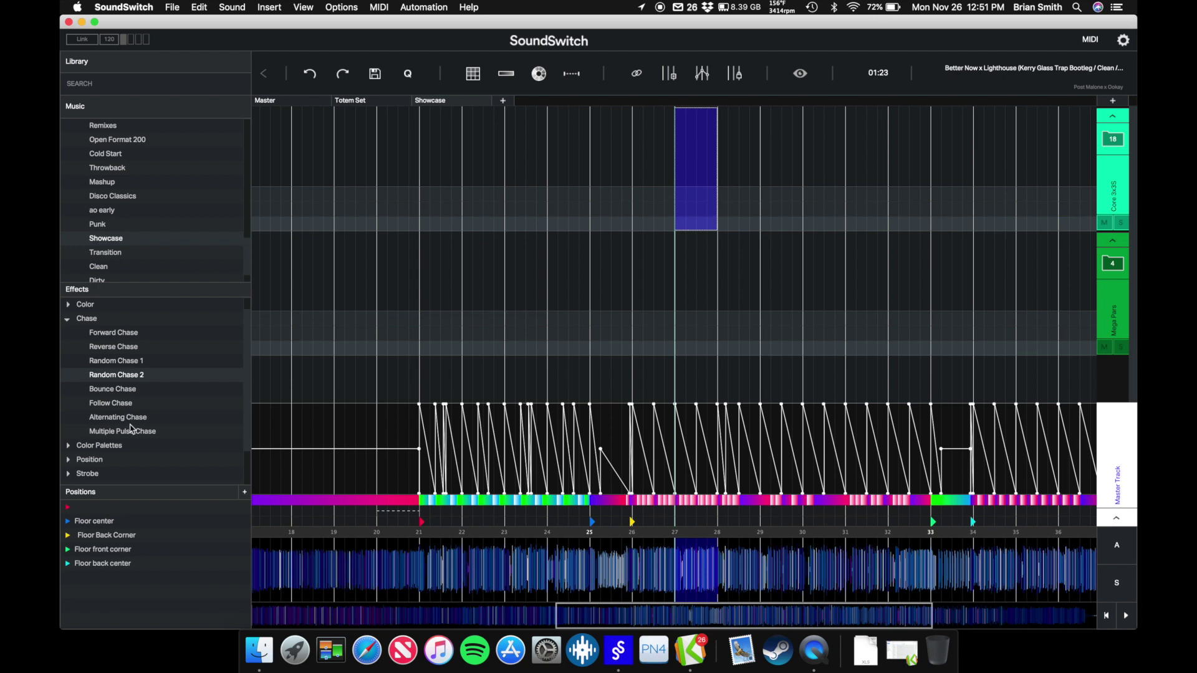
pyautogui.click(127, 419)
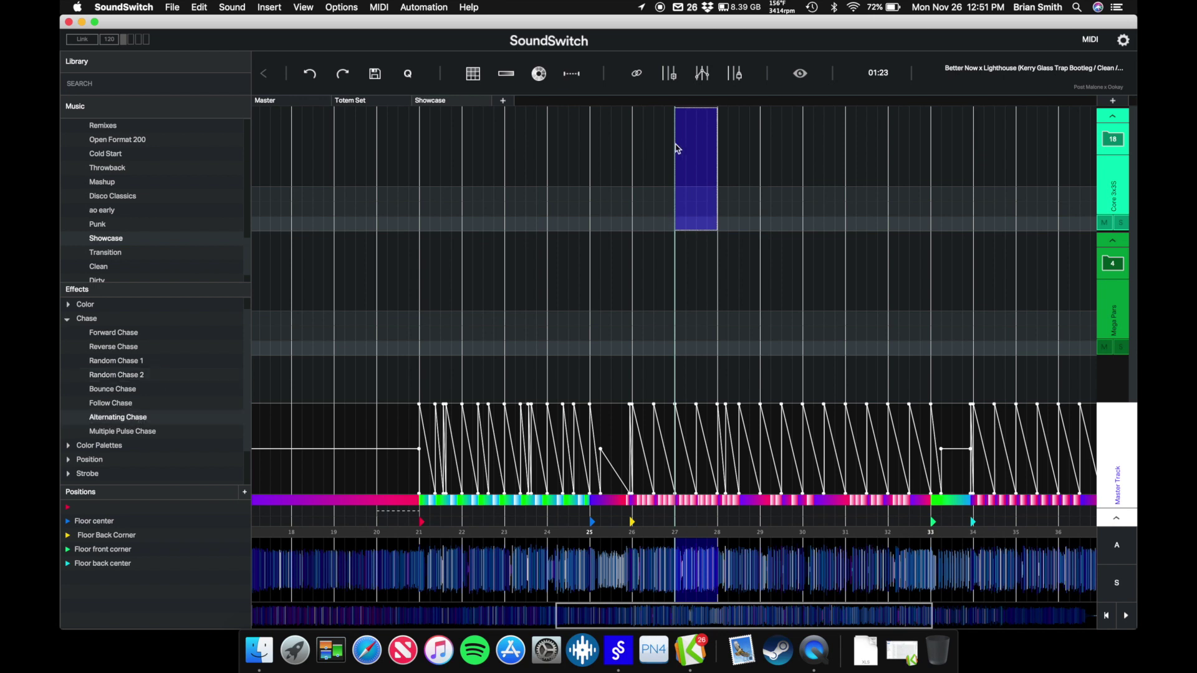
pyautogui.moveTo(678, 148); pyautogui.dragTo(713, 348)
pyautogui.moveTo(122, 422); pyautogui.dragTo(698, 260)
pyautogui.click(614, 310)
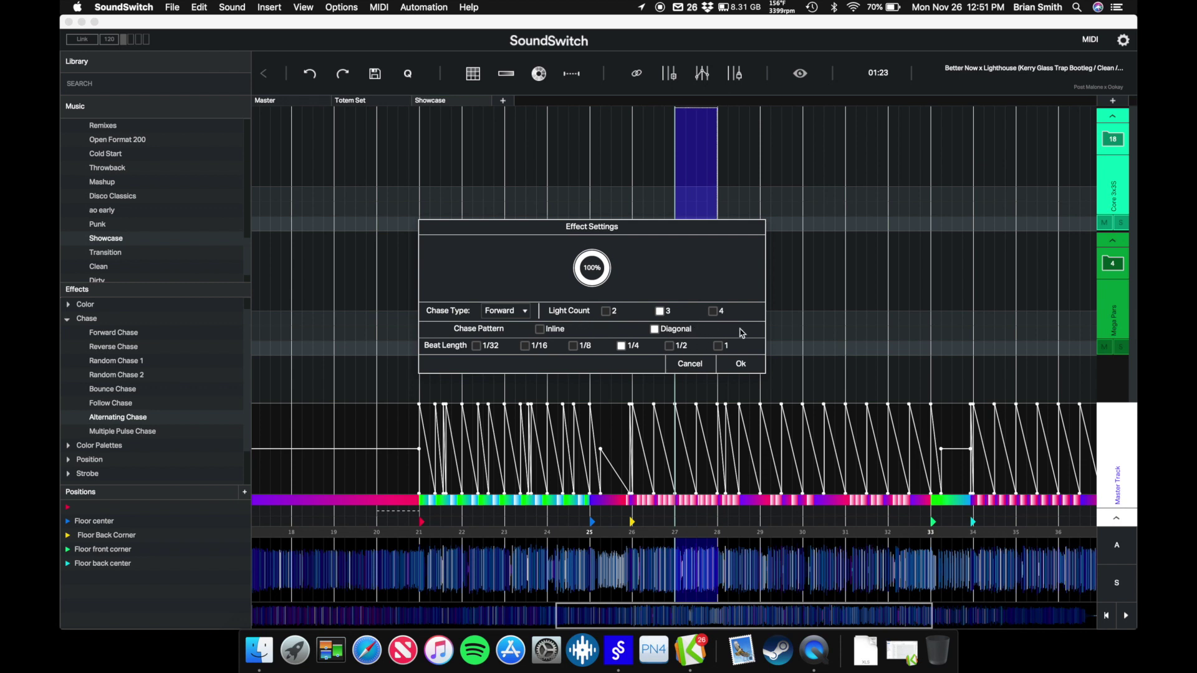
# Set the chase to 4 lights, Forward direction and 1/16 beat length, and confirm
pyautogui.click(717, 312)
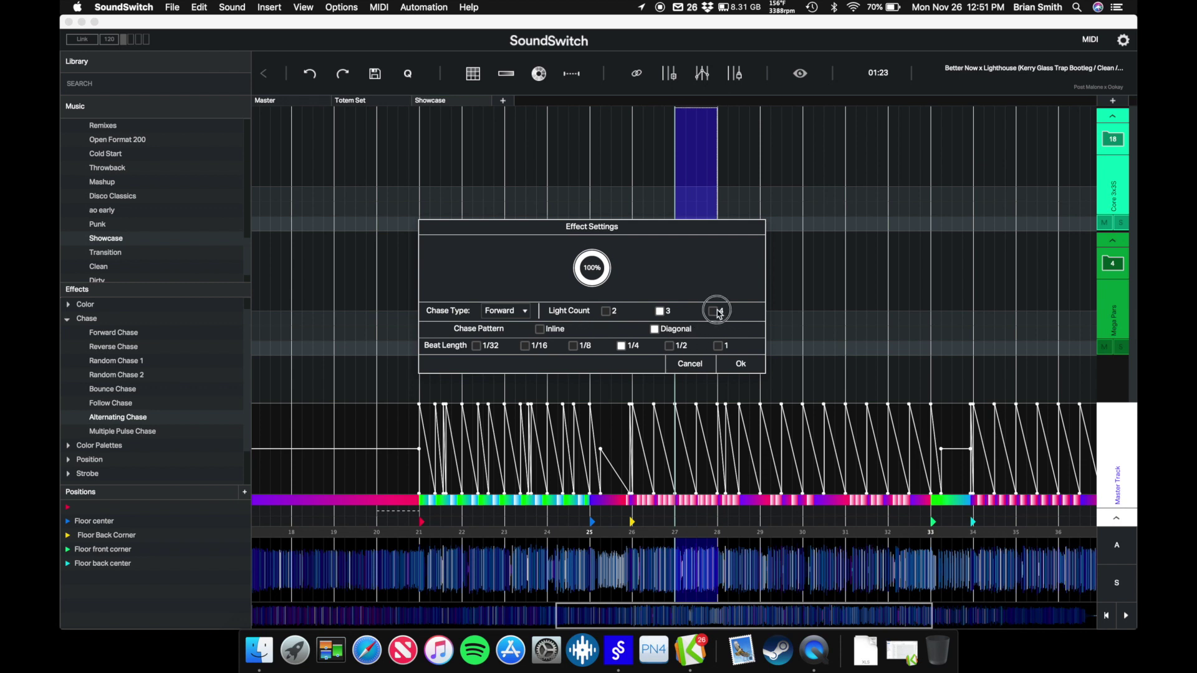
pyautogui.click(523, 311)
pyautogui.click(523, 312)
pyautogui.click(523, 311)
pyautogui.click(524, 312)
pyautogui.click(525, 345)
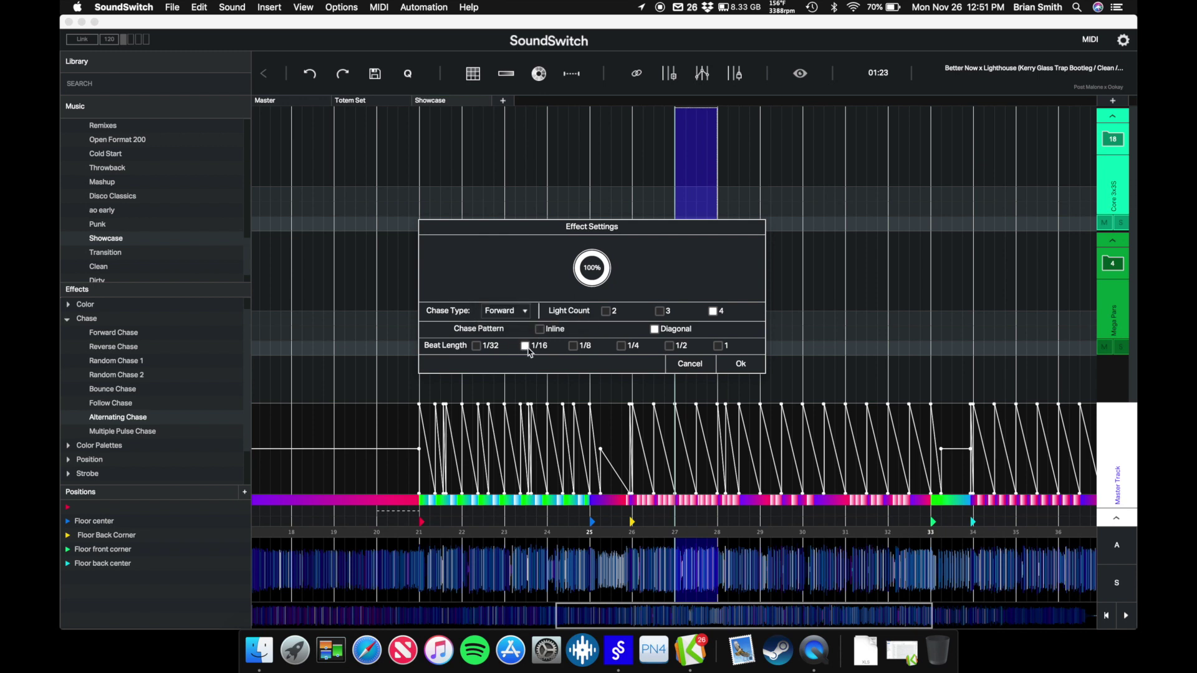
pyautogui.click(750, 366)
pyautogui.hscroll(3, 647, 248)
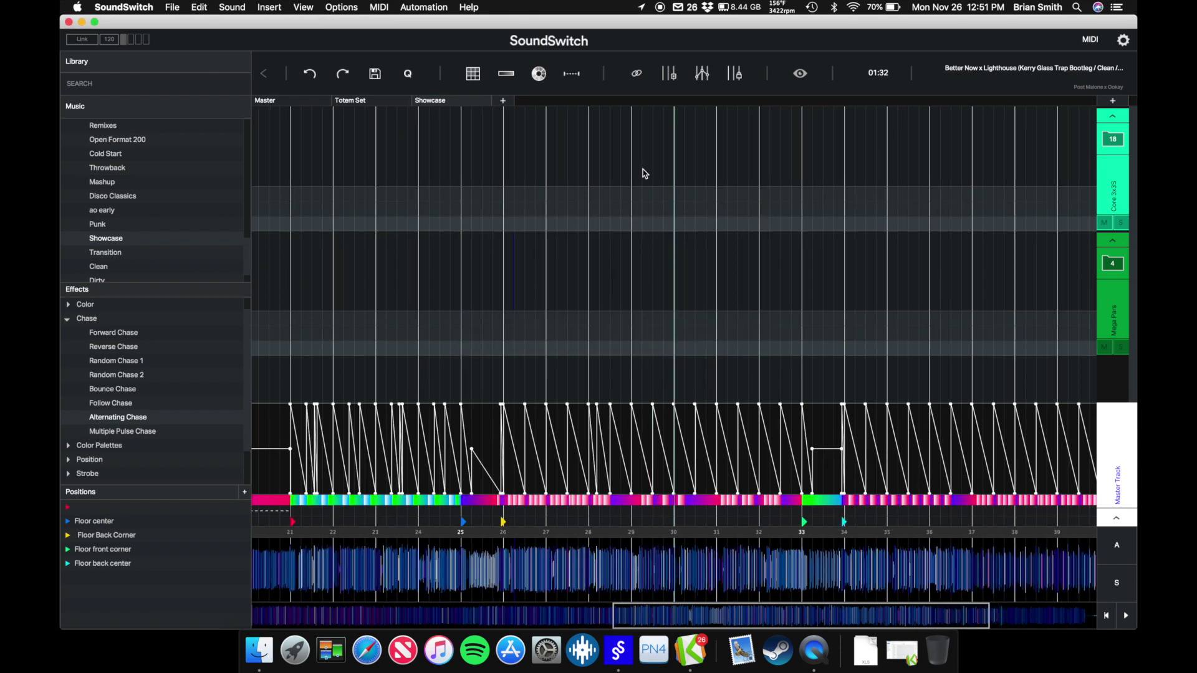
# Drop a Bounce Chase on beat 29 for the whole group at 1/16 beat length, then deselect
pyautogui.moveTo(633, 160)
pyautogui.mouseDown()
pyautogui.moveTo(648, 339)
pyautogui.moveTo(673, 355)
pyautogui.mouseUp()
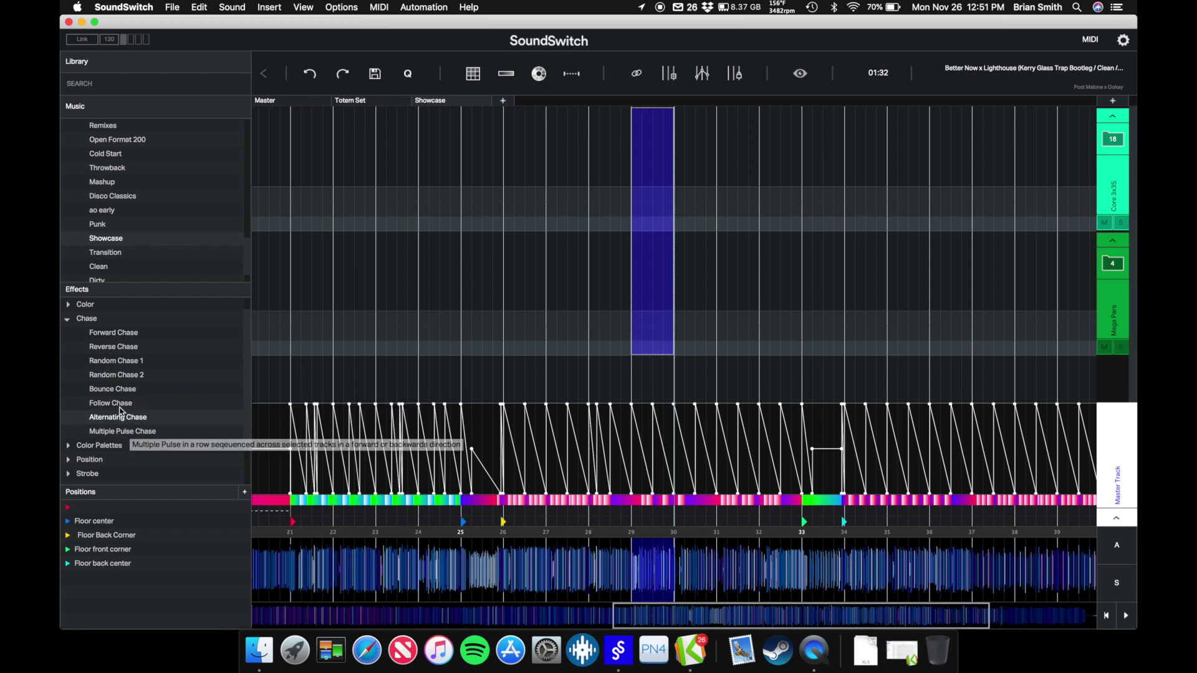
pyautogui.click(117, 392)
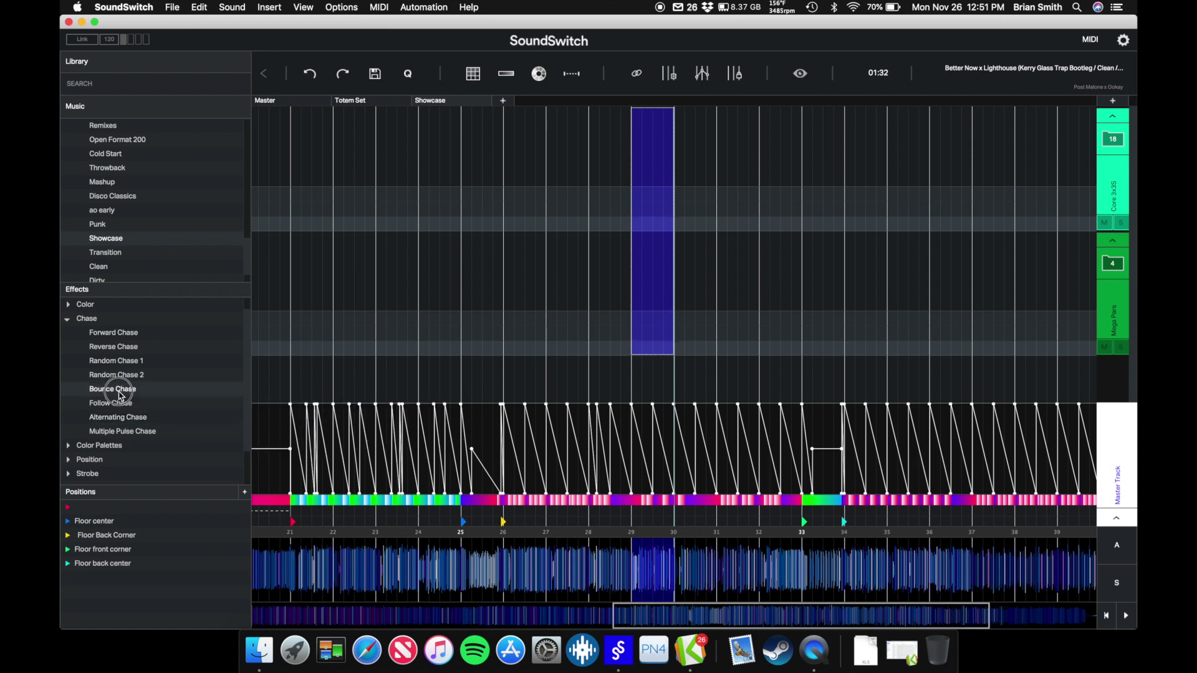
pyautogui.moveTo(120, 394); pyautogui.dragTo(657, 279)
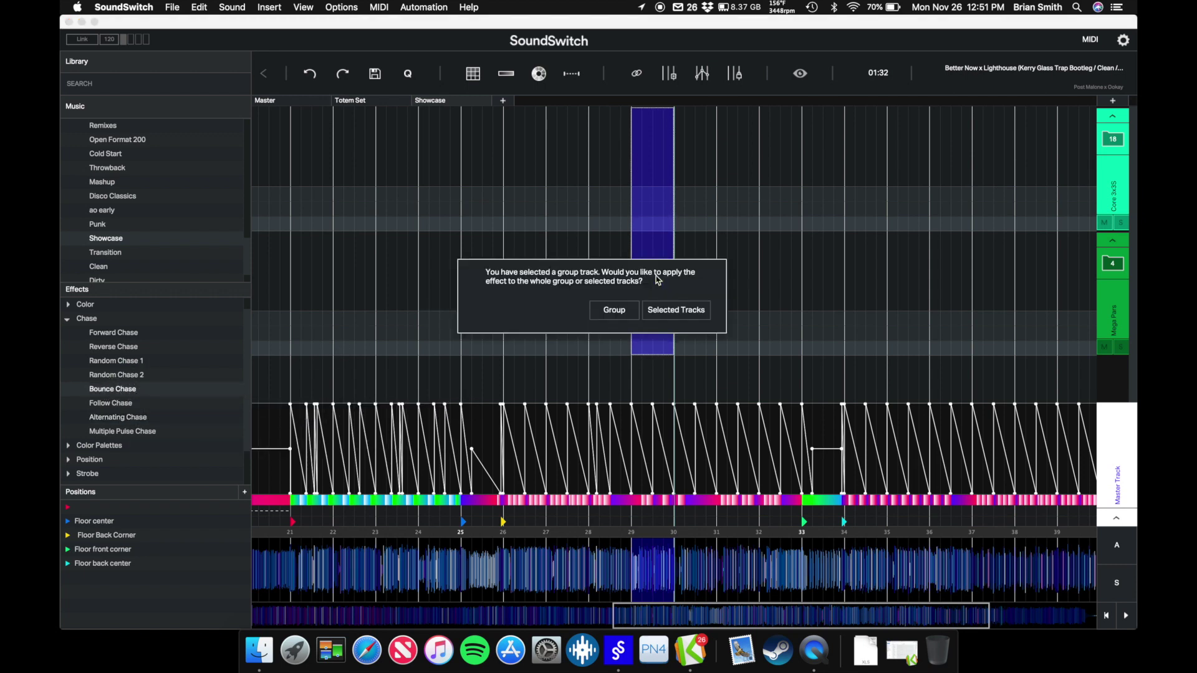
pyautogui.click(613, 310)
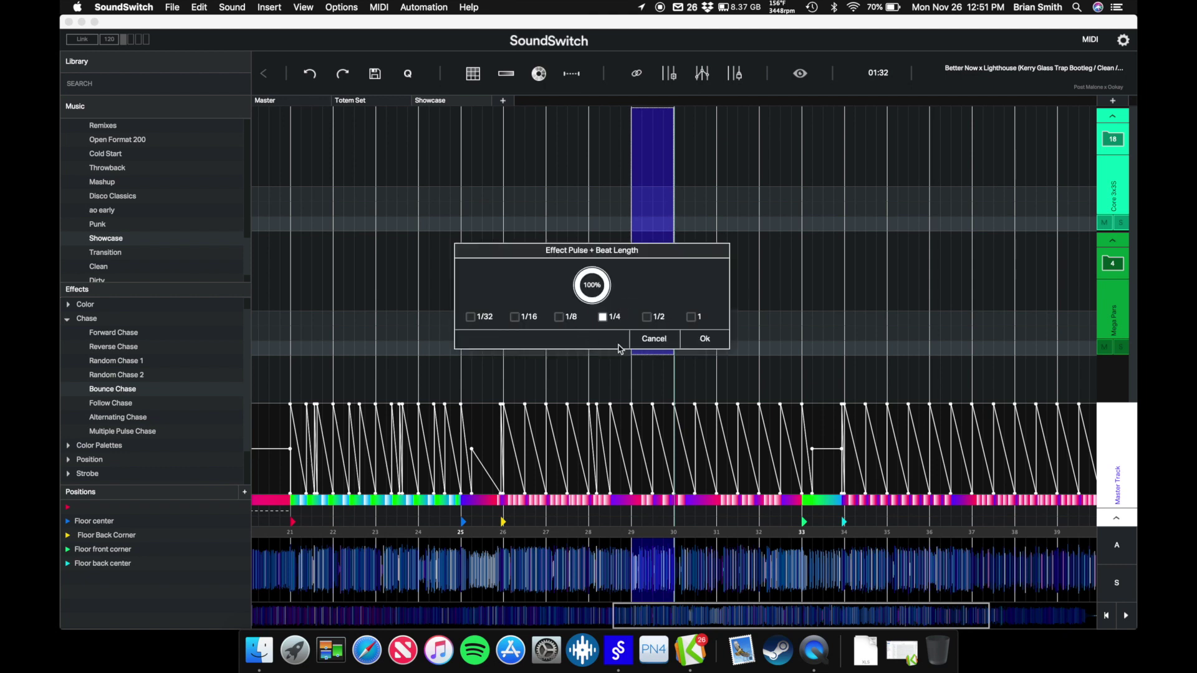
pyautogui.click(526, 321)
pyautogui.click(704, 340)
pyautogui.click(625, 300)
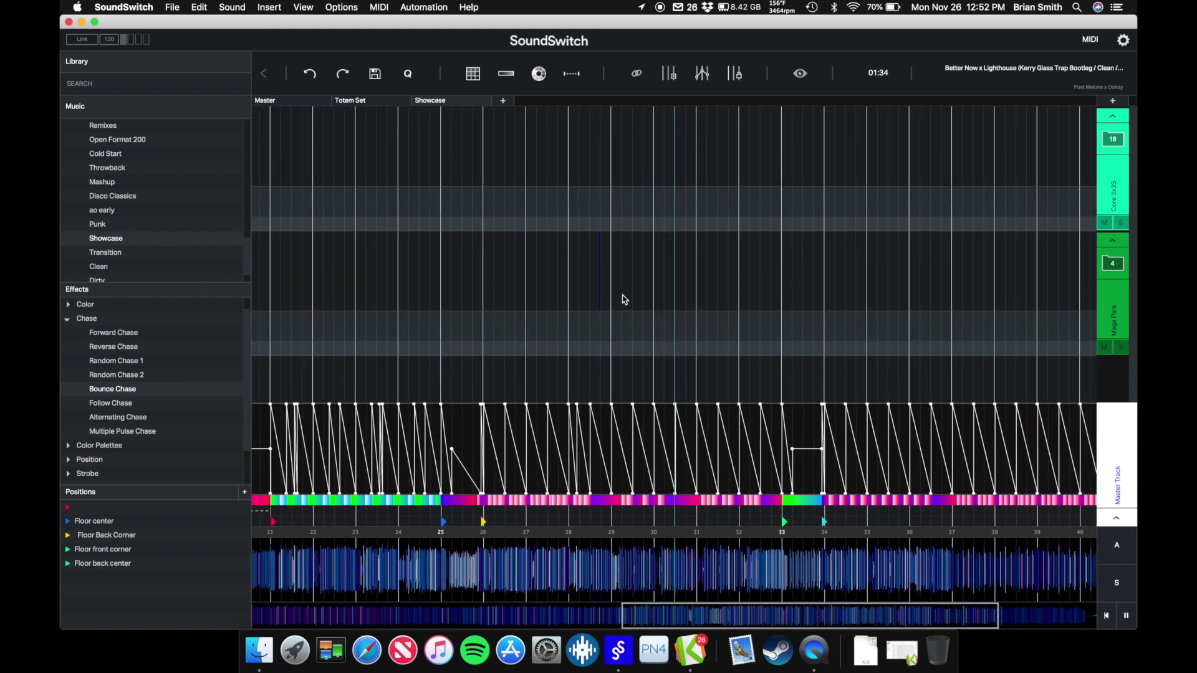
# Drop a Follow Chase onto bars 31–32 across the whole fixture group
pyautogui.press('space')
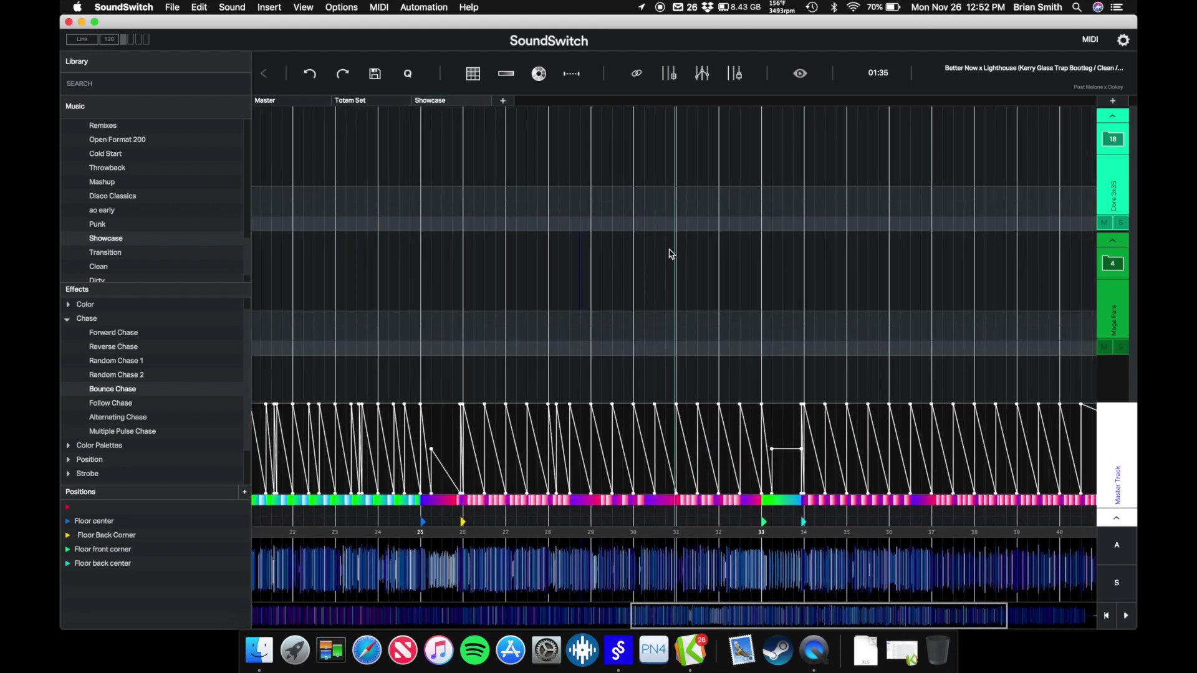
pyautogui.moveTo(681, 152); pyautogui.dragTo(718, 349)
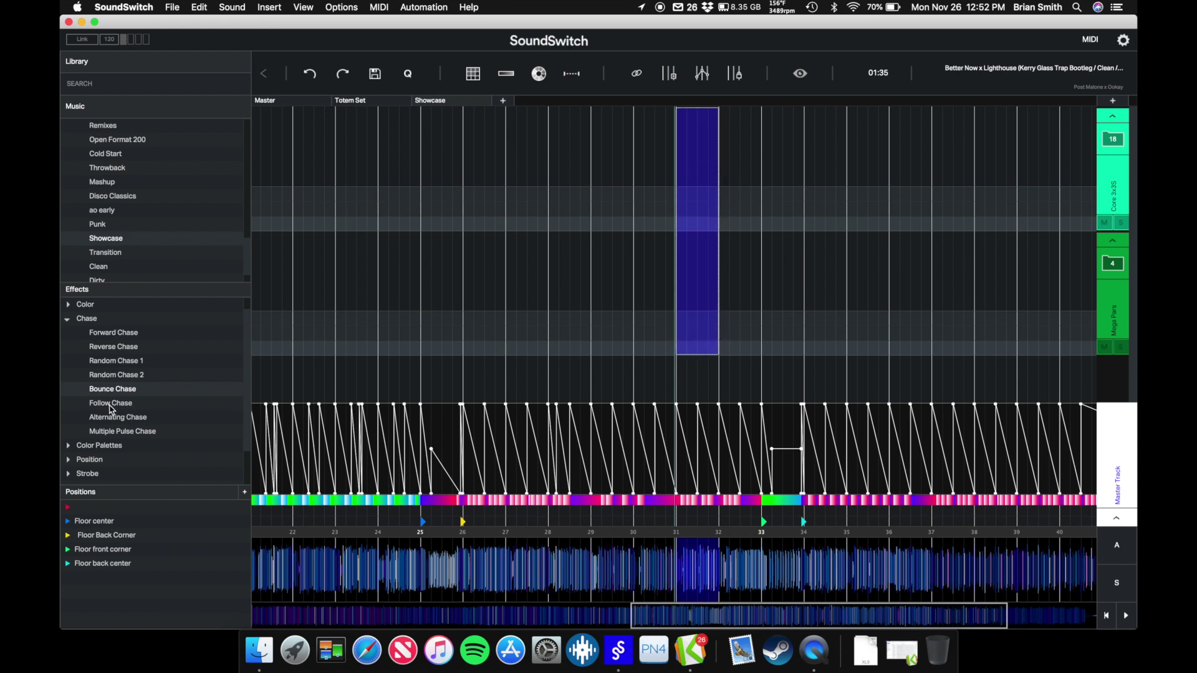
pyautogui.moveTo(110, 409); pyautogui.dragTo(703, 286)
pyautogui.click(622, 311)
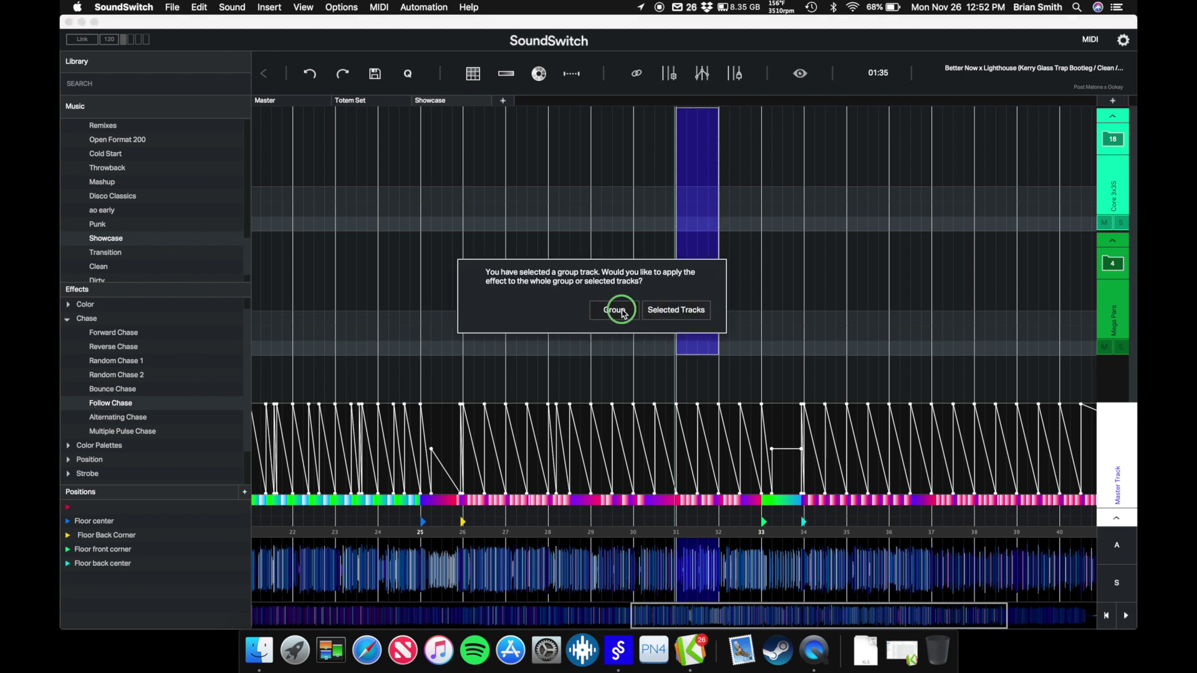
pyautogui.click(622, 312)
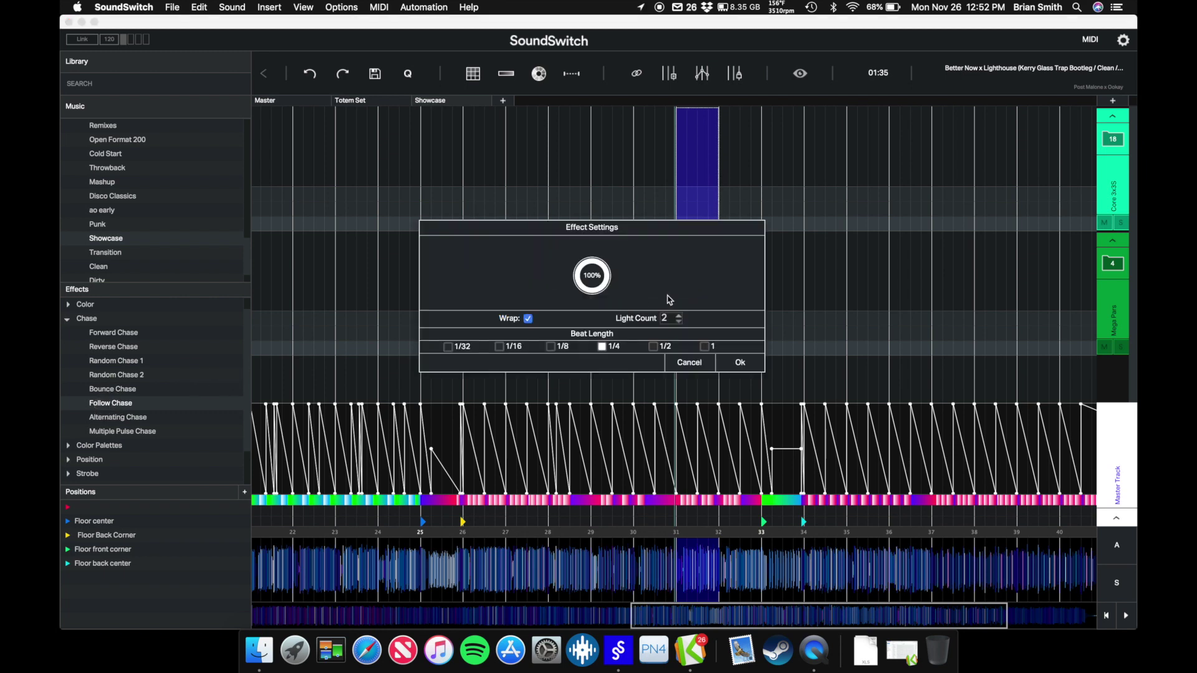
# Set the Follow Chase to 7 lights with a 1/16 beat length, then resume playback
pyautogui.click(679, 317)
pyautogui.click(679, 317)
pyautogui.click(680, 322)
pyautogui.click(680, 322)
pyautogui.click(511, 349)
pyautogui.click(742, 363)
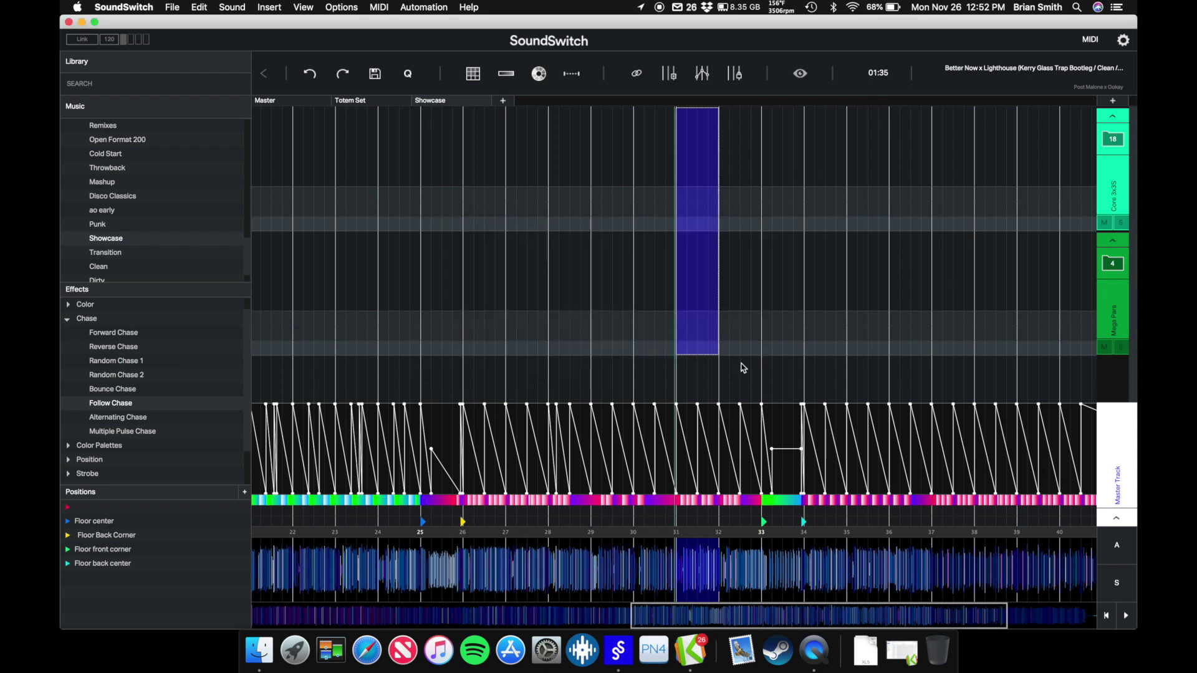
pyautogui.press('space')
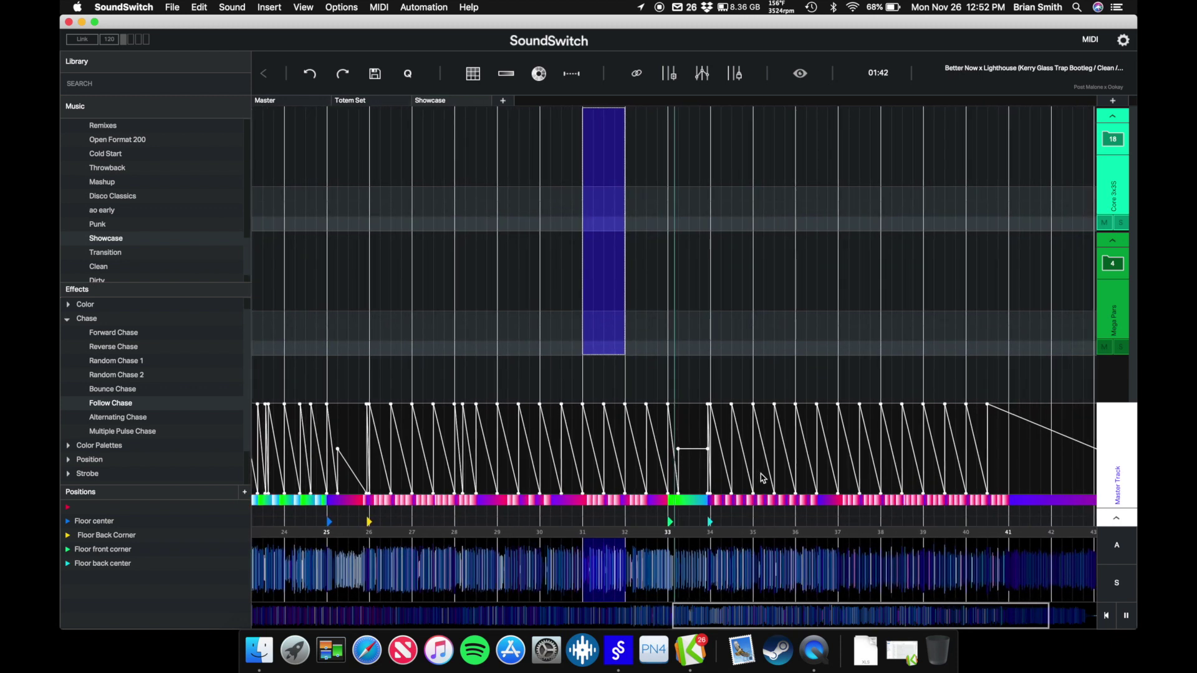
# Deselect the chase and play the show through the Follow Chase, stopping at bar 35
pyautogui.press('space')
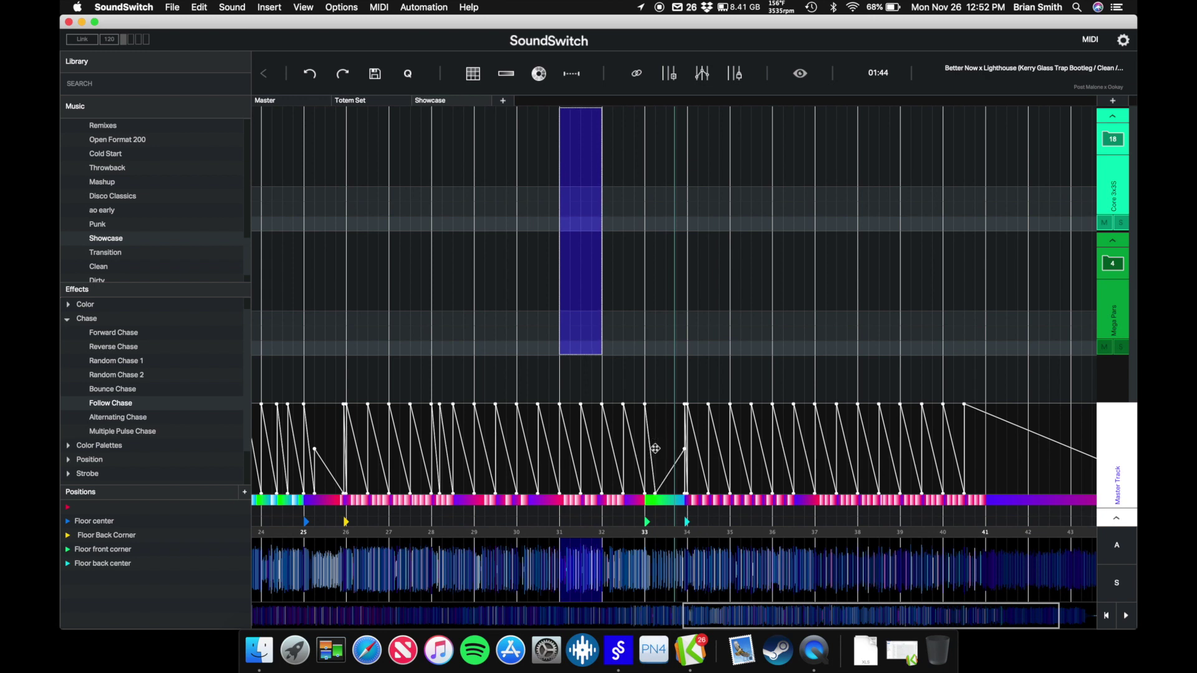
pyautogui.press('Escape')
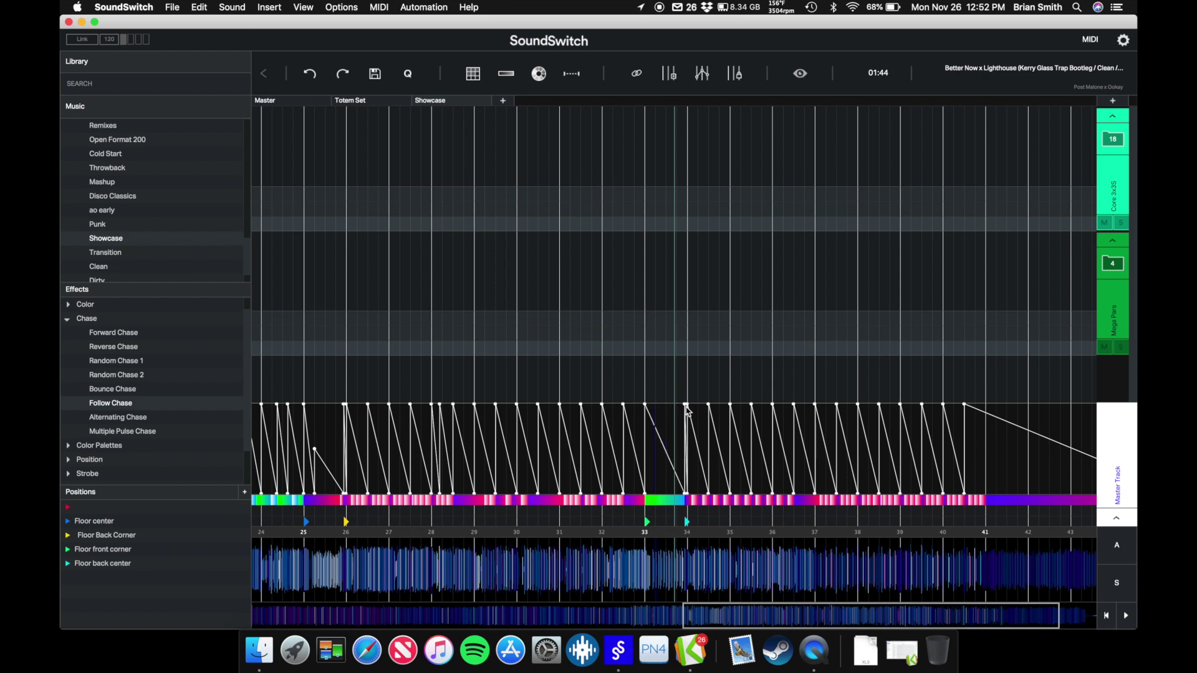
pyautogui.press('space')
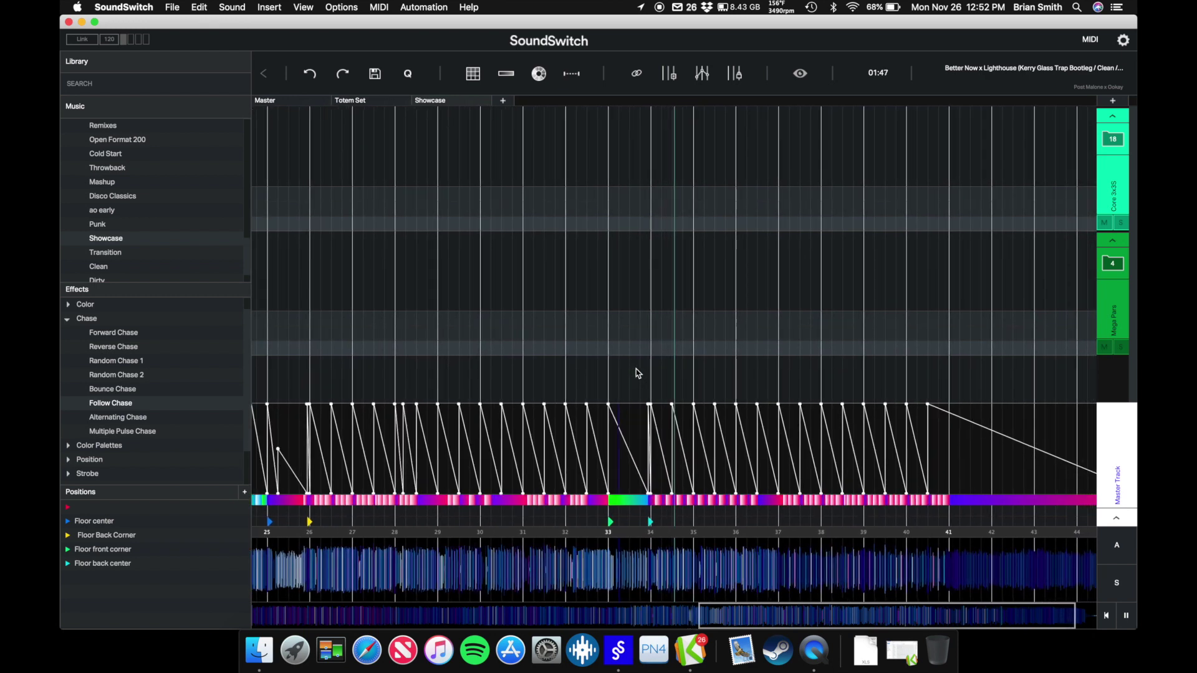
pyautogui.press('space')
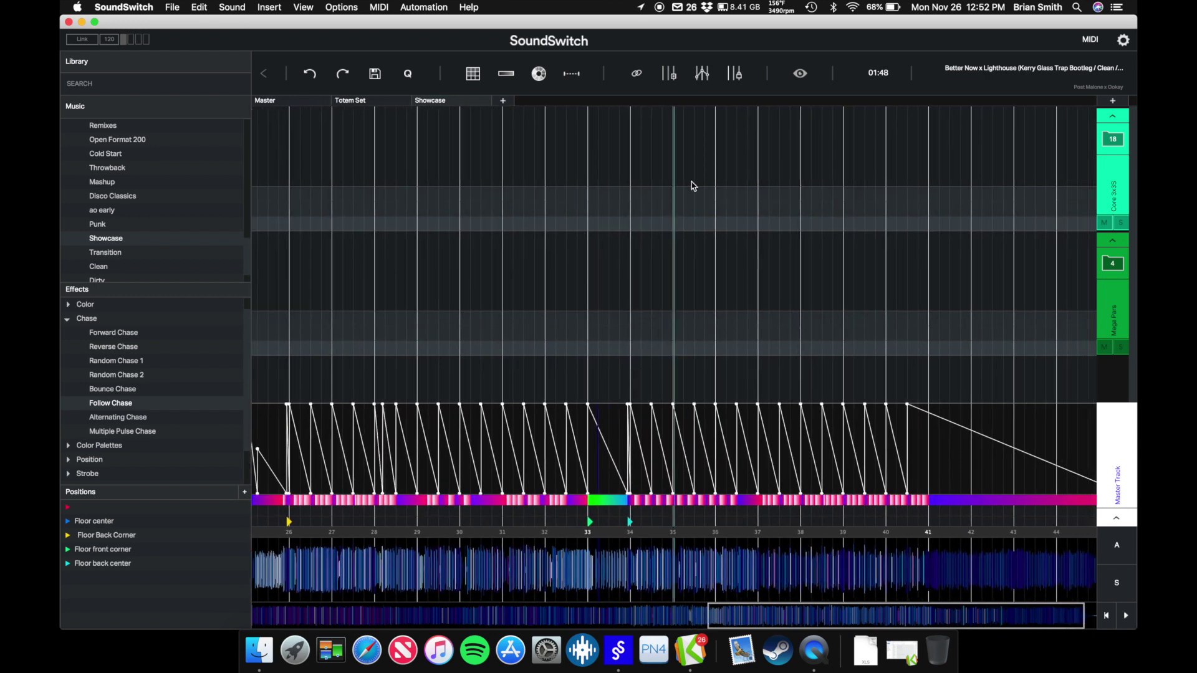
# Add Random Chase 1 at 1/16 beat length to the top Core 3x3 group over bar 35–36
pyautogui.moveTo(673, 142); pyautogui.dragTo(716, 229)
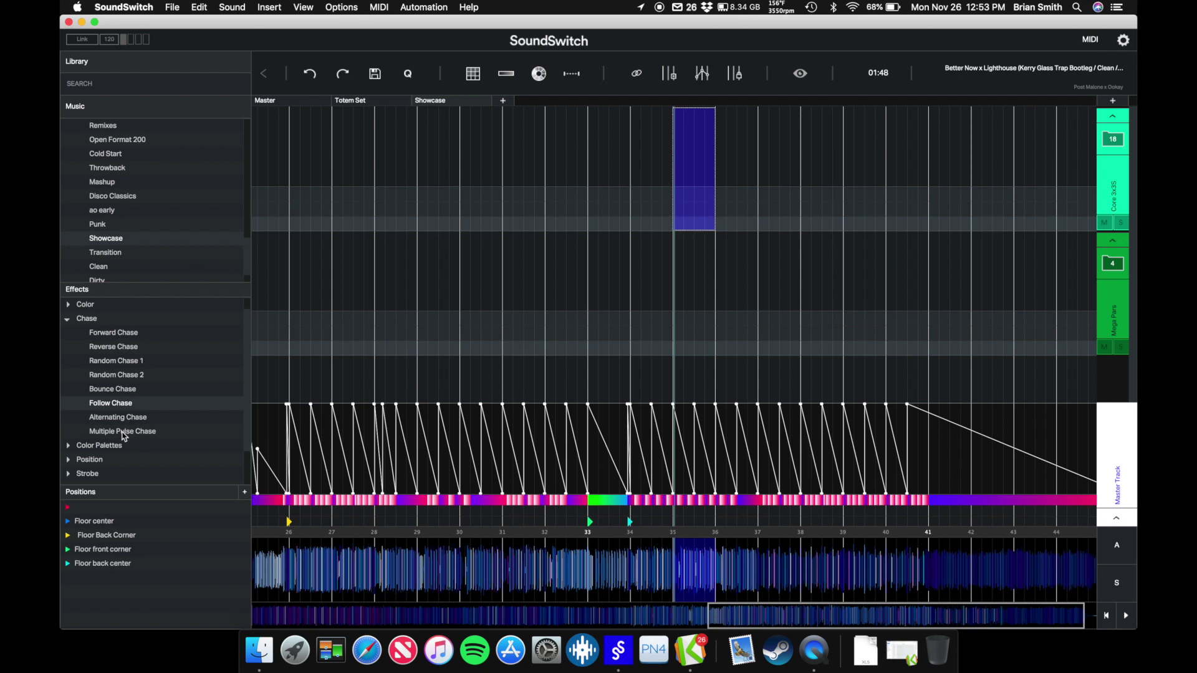
pyautogui.click(122, 365)
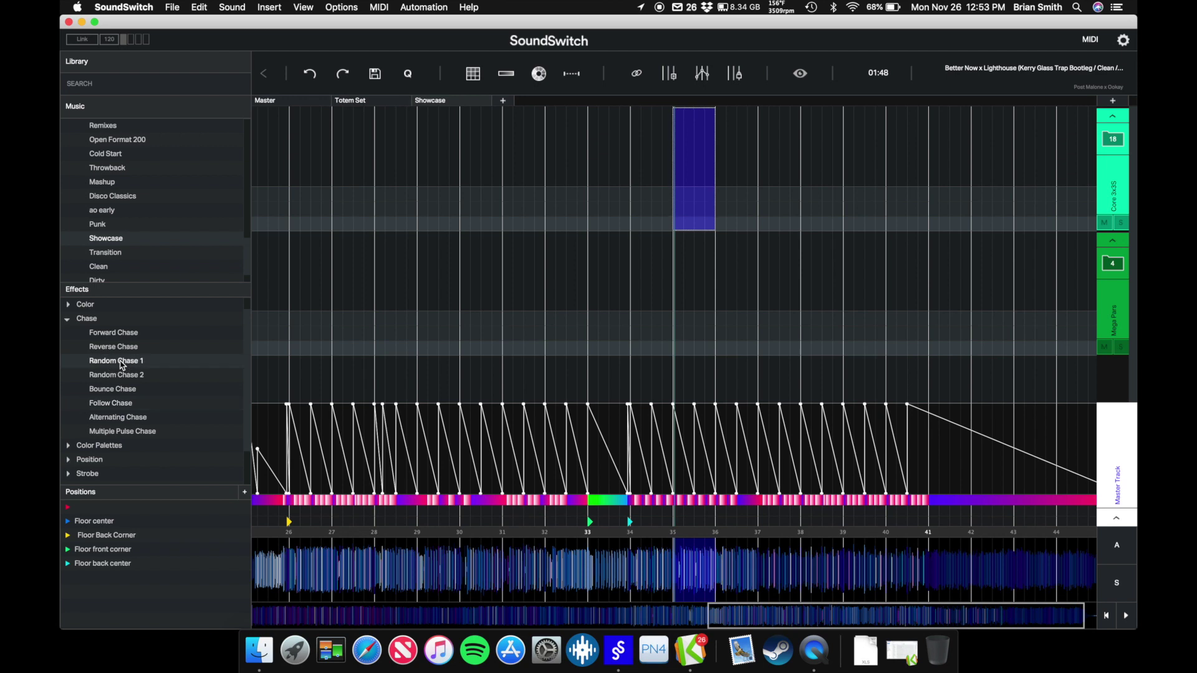
pyautogui.moveTo(122, 365); pyautogui.dragTo(689, 179)
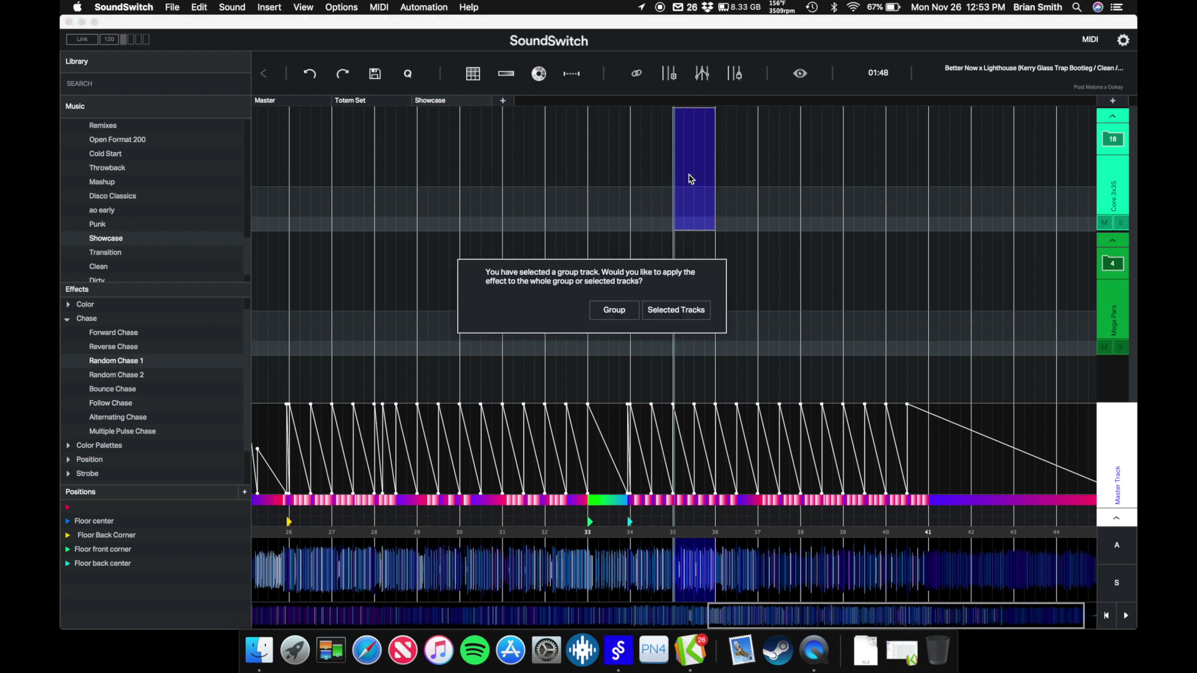
pyautogui.click(616, 311)
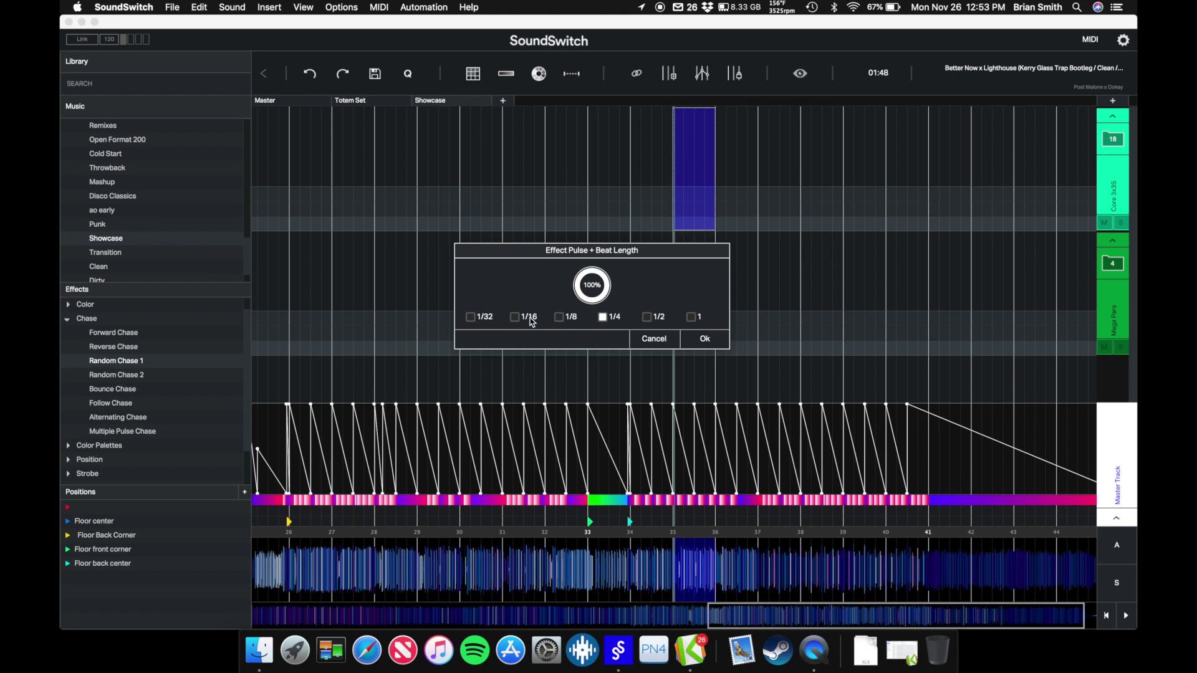
pyautogui.click(531, 320)
pyautogui.click(705, 339)
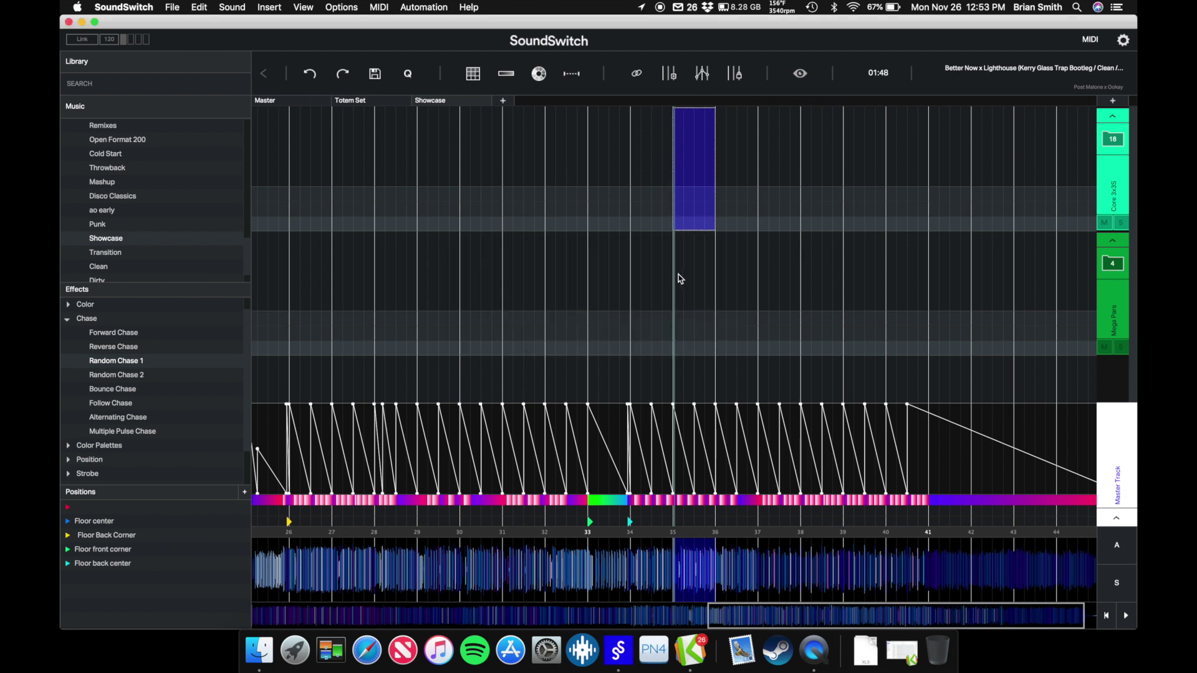
# Place Random Chase 1 as a group chase on the Mega Pars row at bar 35–36
pyautogui.click(678, 274)
pyautogui.moveTo(707, 337); pyautogui.dragTo(716, 350)
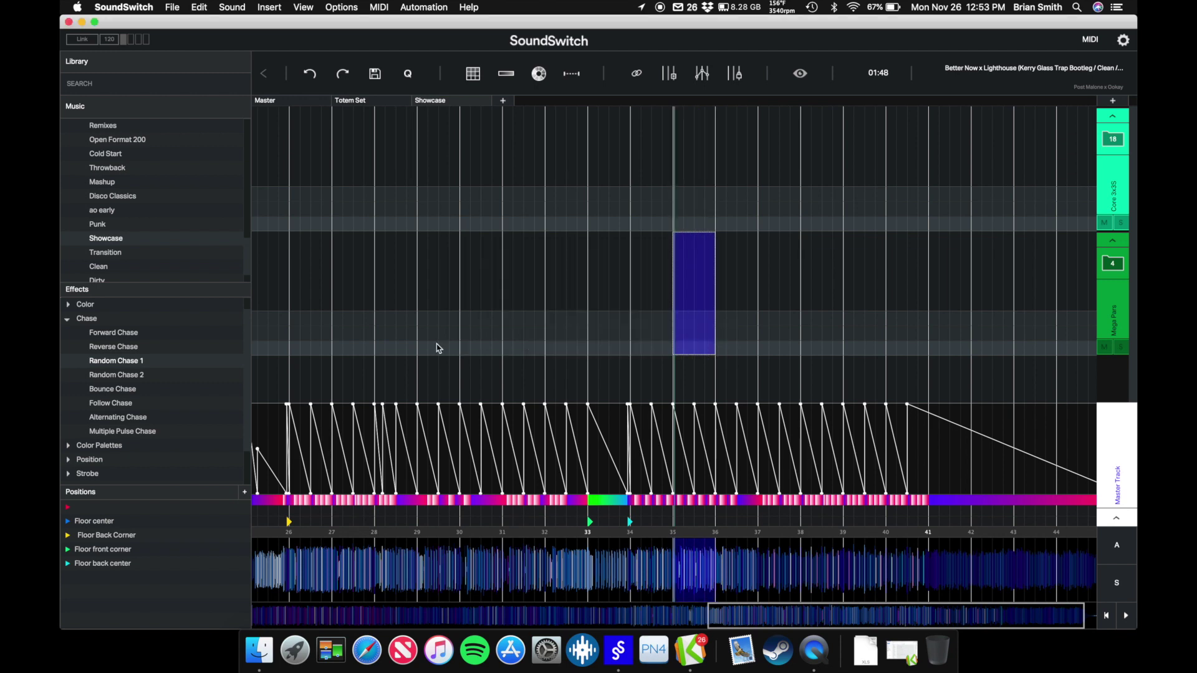
pyautogui.moveTo(112, 363); pyautogui.dragTo(698, 329)
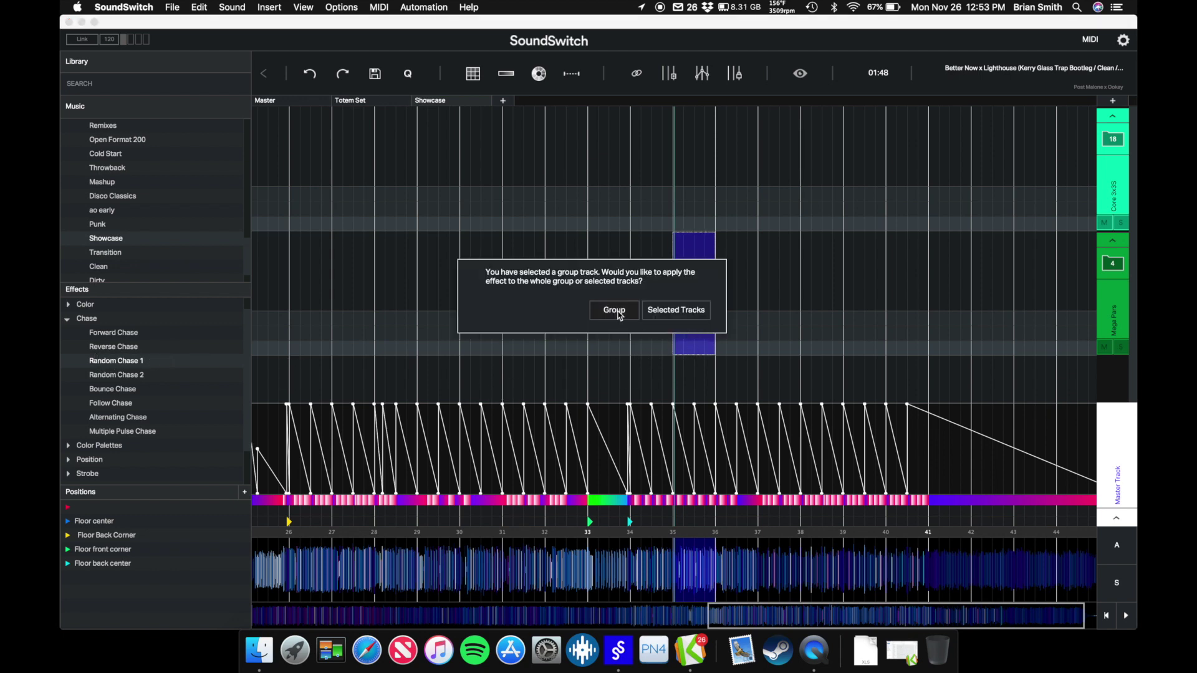
pyautogui.click(617, 313)
# Confirm the Mega Pars chase, then add a 1/16 Random Chase 1 to the top group at bar 37–38
pyautogui.click(705, 339)
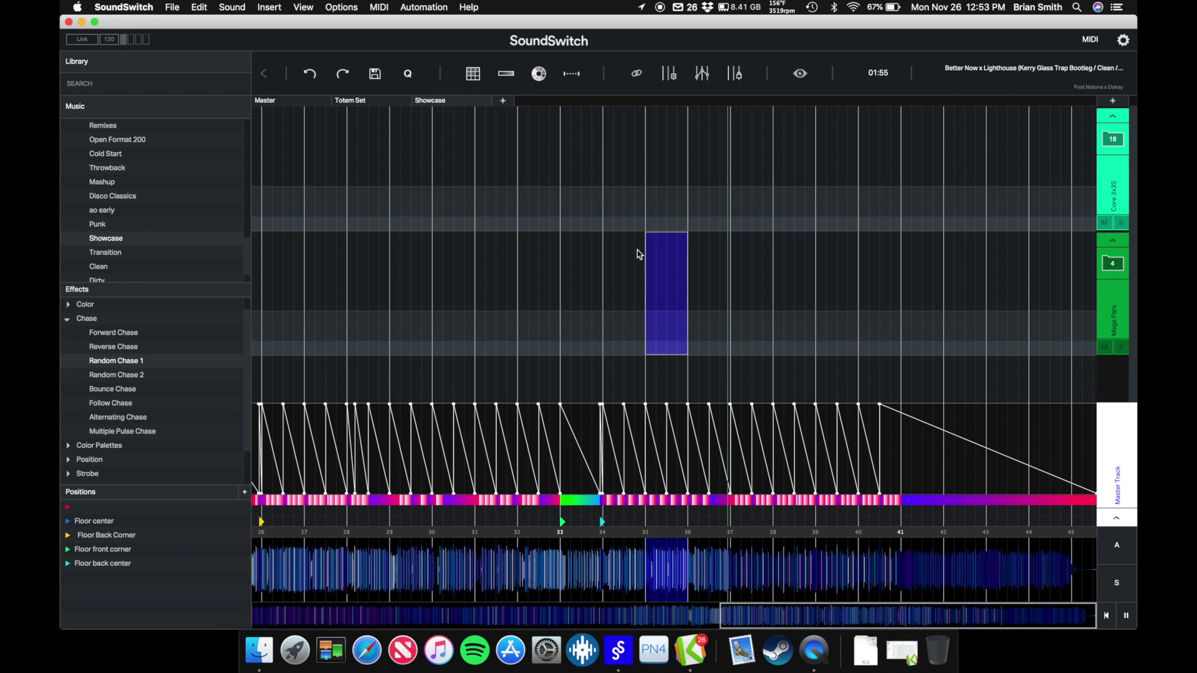
pyautogui.moveTo(738, 135); pyautogui.dragTo(772, 232)
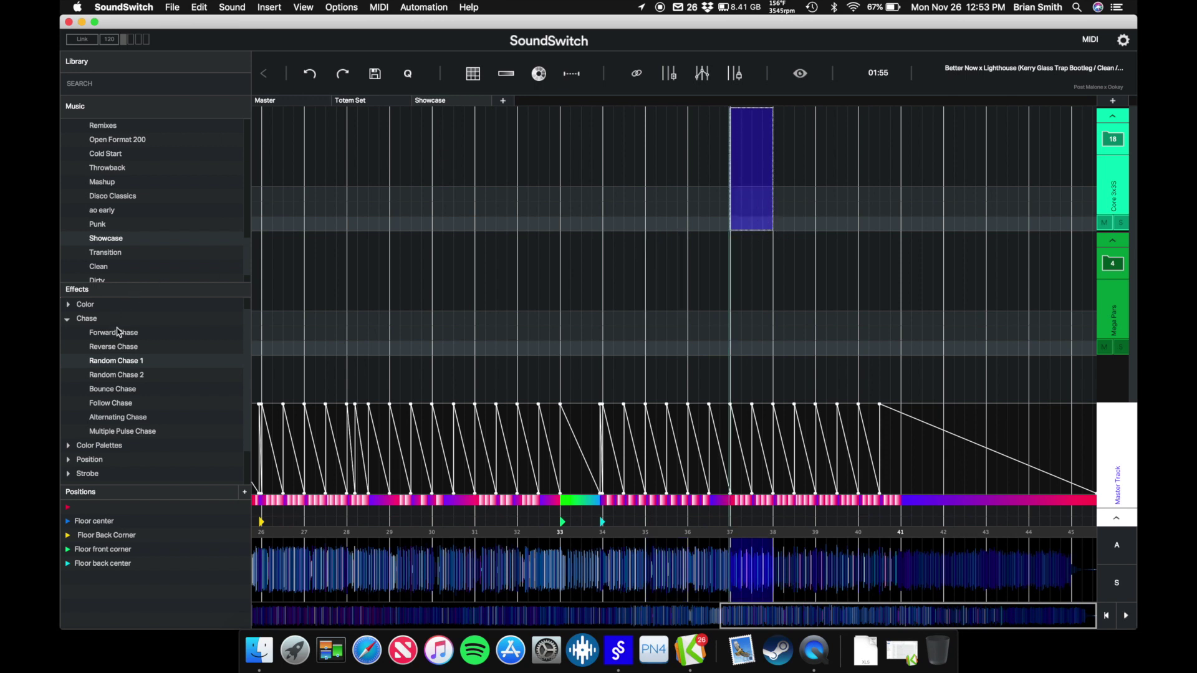
pyautogui.moveTo(119, 363); pyautogui.dragTo(756, 199)
pyautogui.click(613, 309)
pyautogui.click(532, 319)
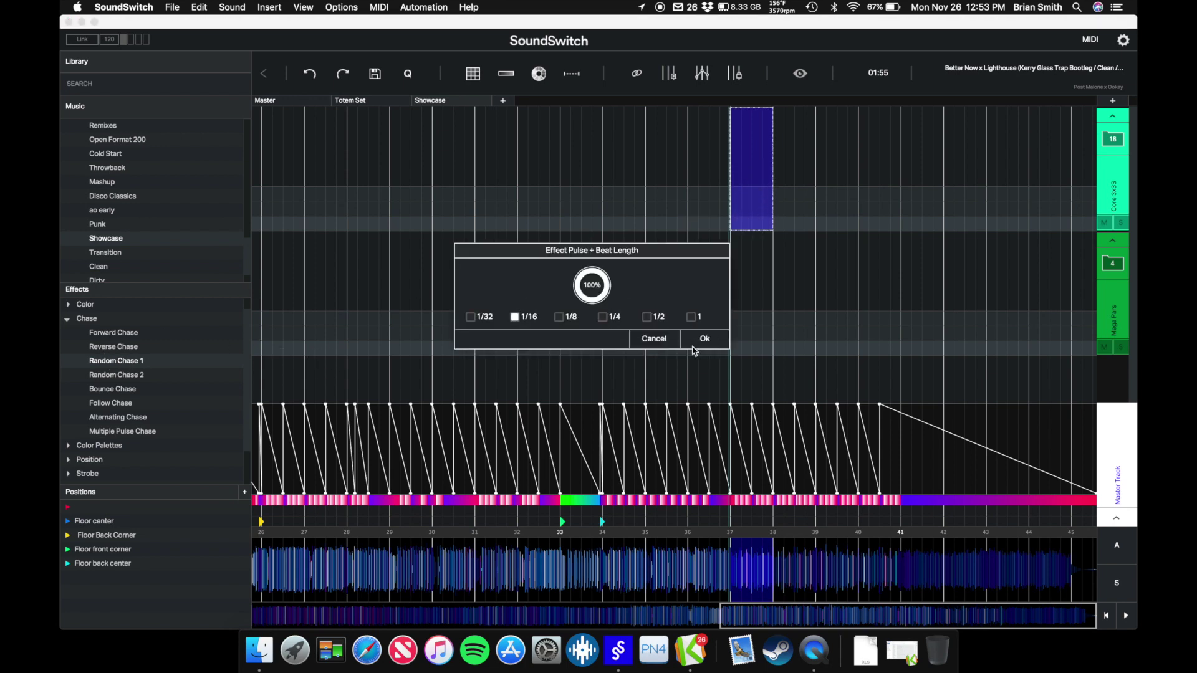
pyautogui.click(701, 341)
# Add a 1/16 Random Chase 1 to the Mega Pars group at bar 37–38 and stop playback
pyautogui.click(734, 277)
pyautogui.moveTo(732, 275); pyautogui.dragTo(772, 349)
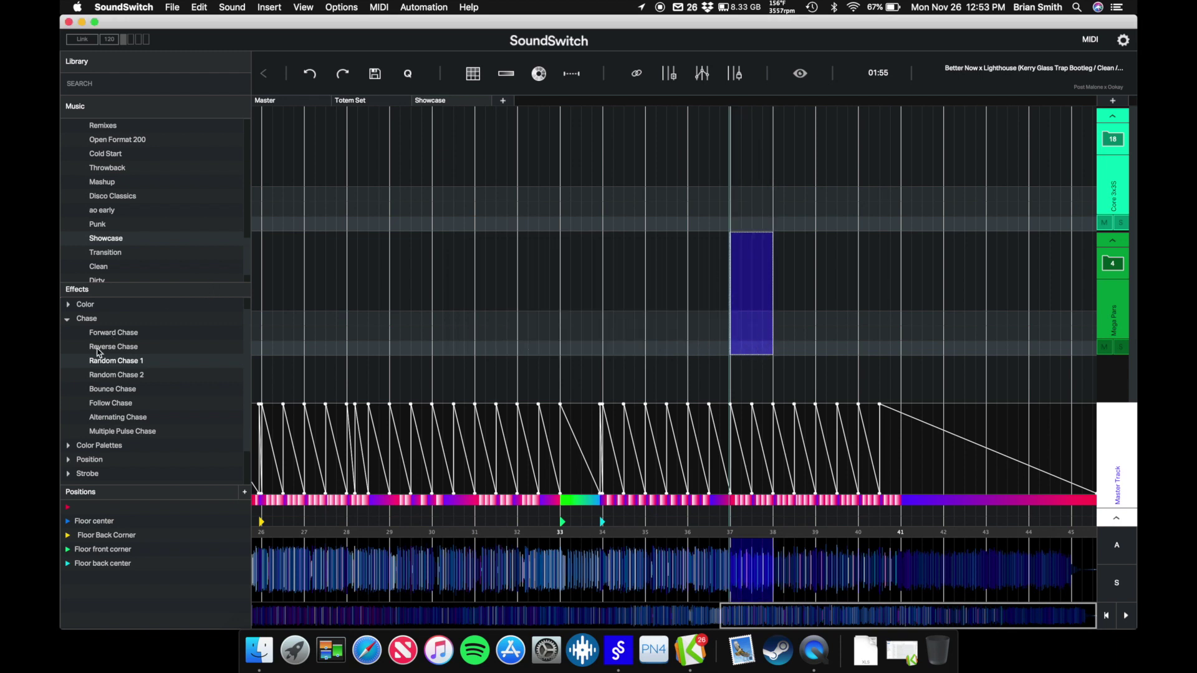
pyautogui.moveTo(101, 361); pyautogui.dragTo(760, 333)
pyautogui.click(619, 319)
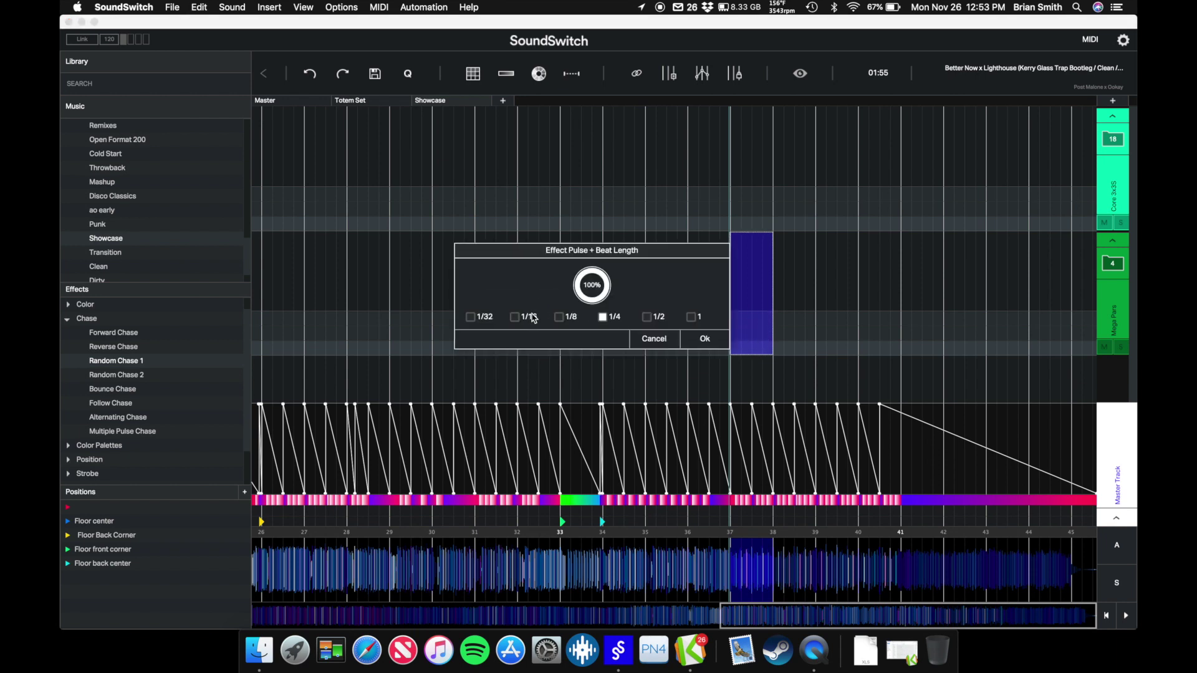
pyautogui.click(535, 319)
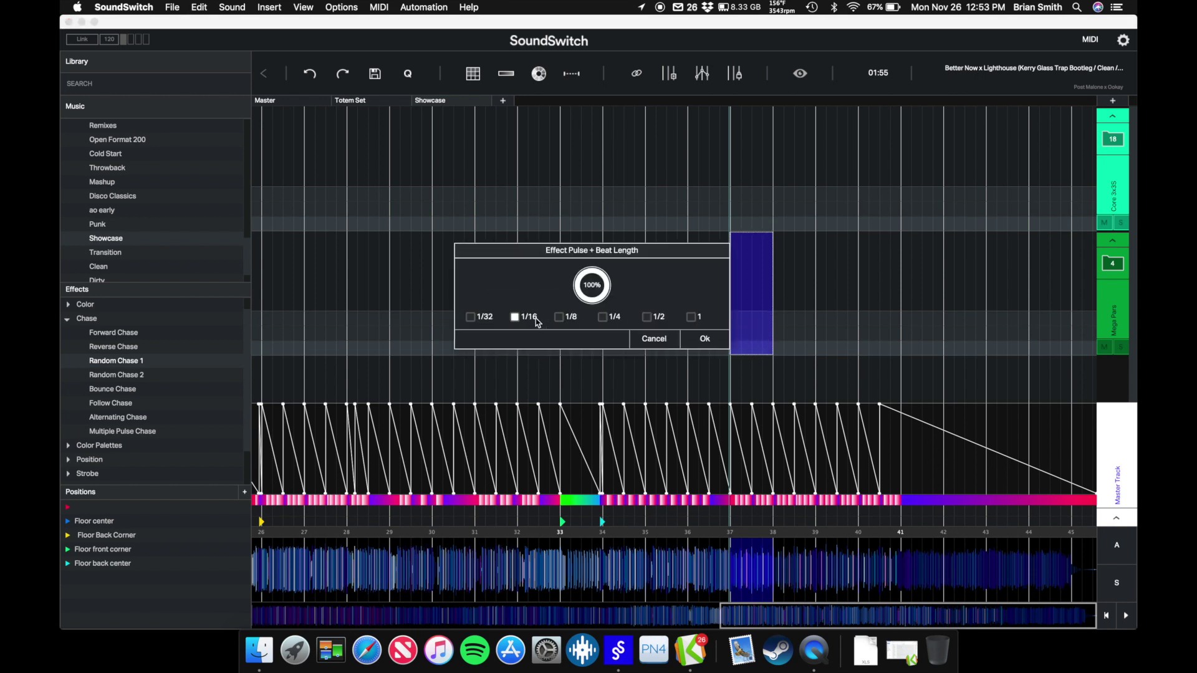
pyautogui.click(711, 339)
pyautogui.press('space')
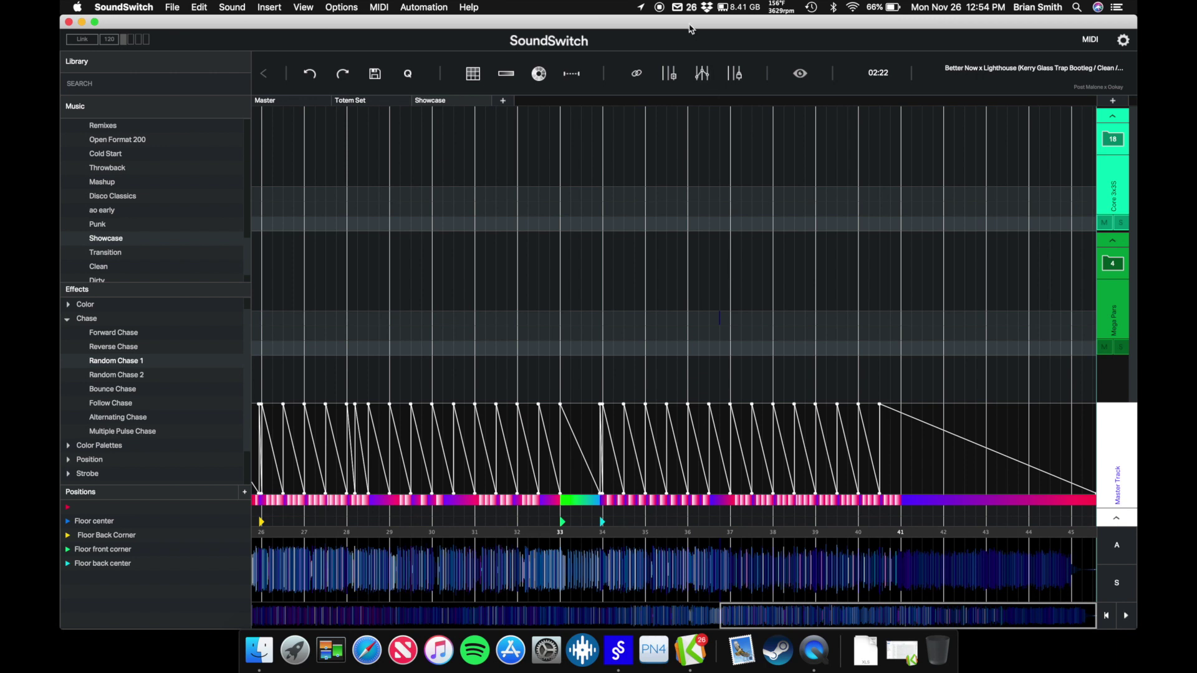